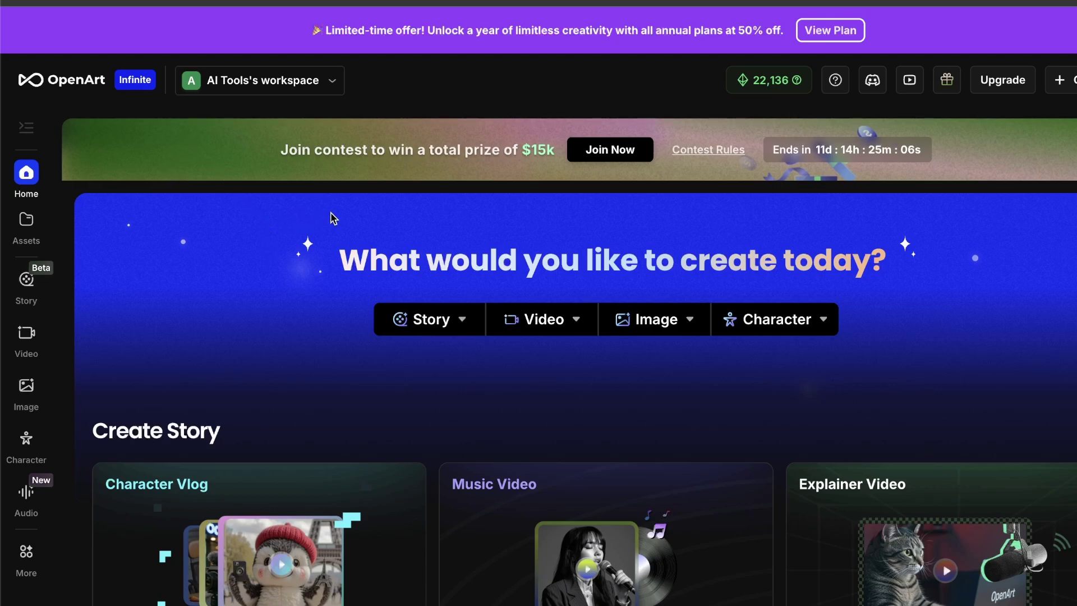
# - Browse the OpenArt home page, then go to Image creation
pyautogui.scroll(-3, 321, 253)
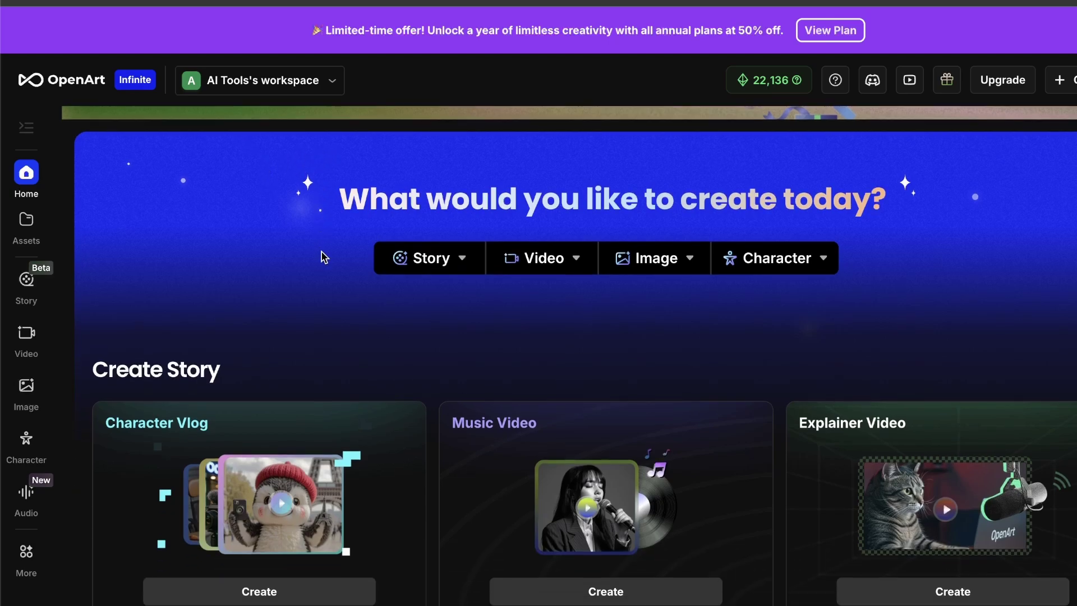
pyautogui.scroll(-4, 322, 252)
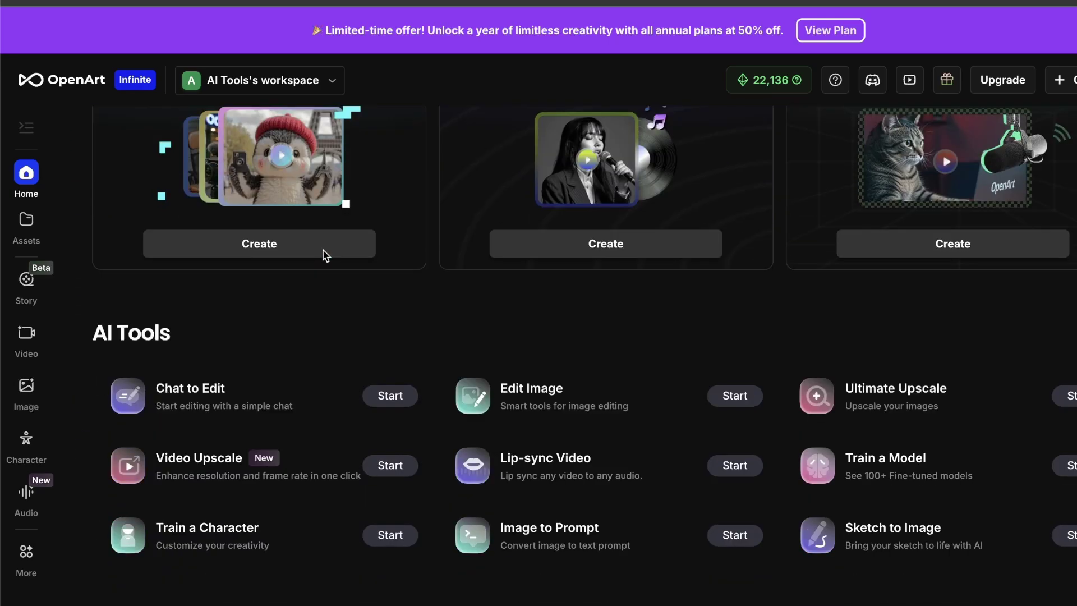
pyautogui.scroll(7, 322, 253)
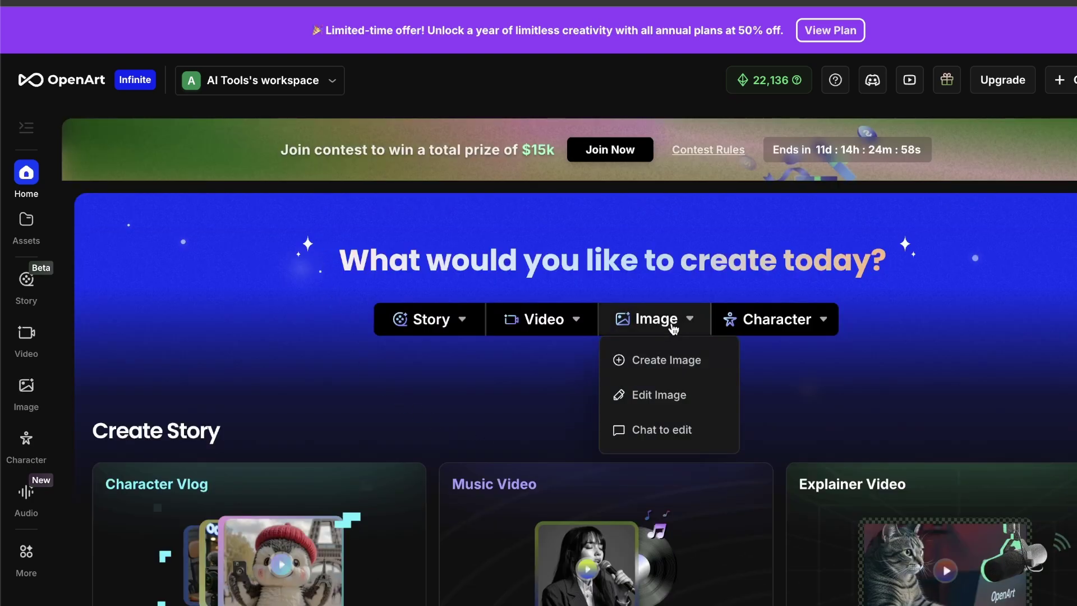
pyautogui.moveTo(713, 320)
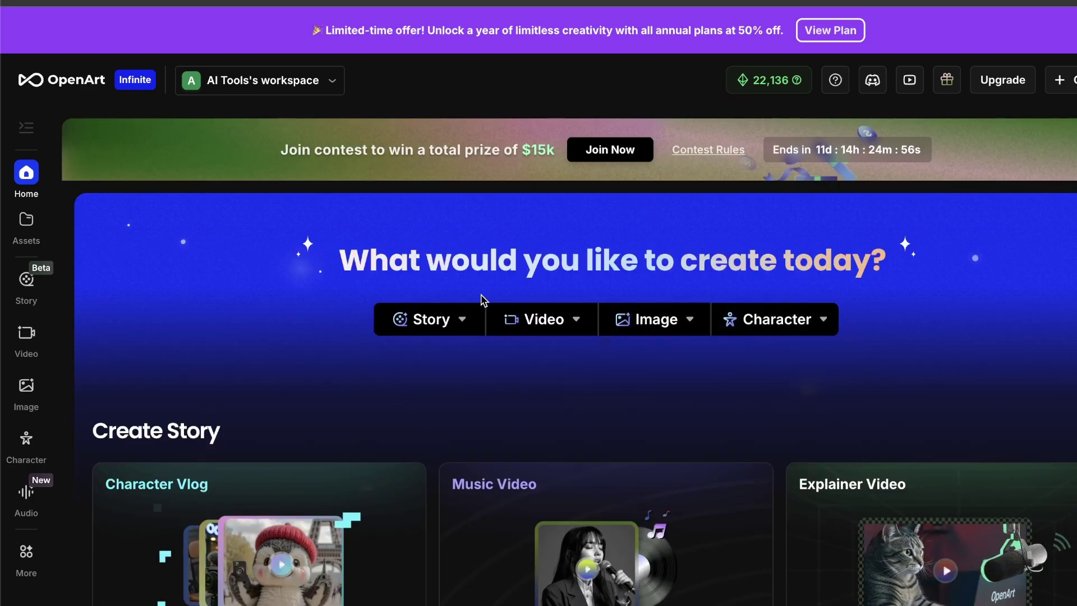
pyautogui.moveTo(567, 317)
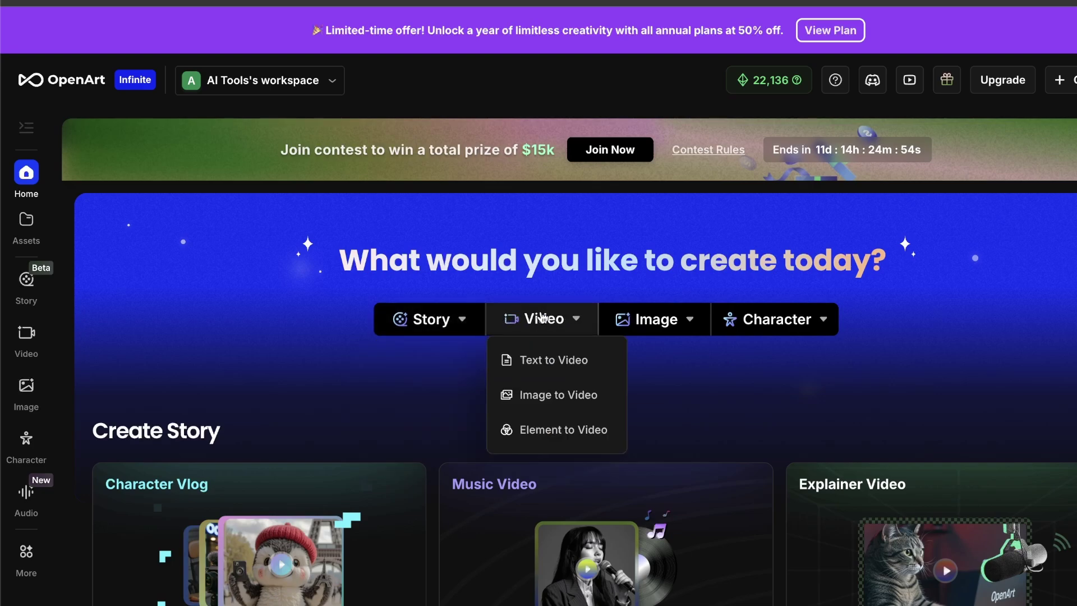
pyautogui.moveTo(818, 314)
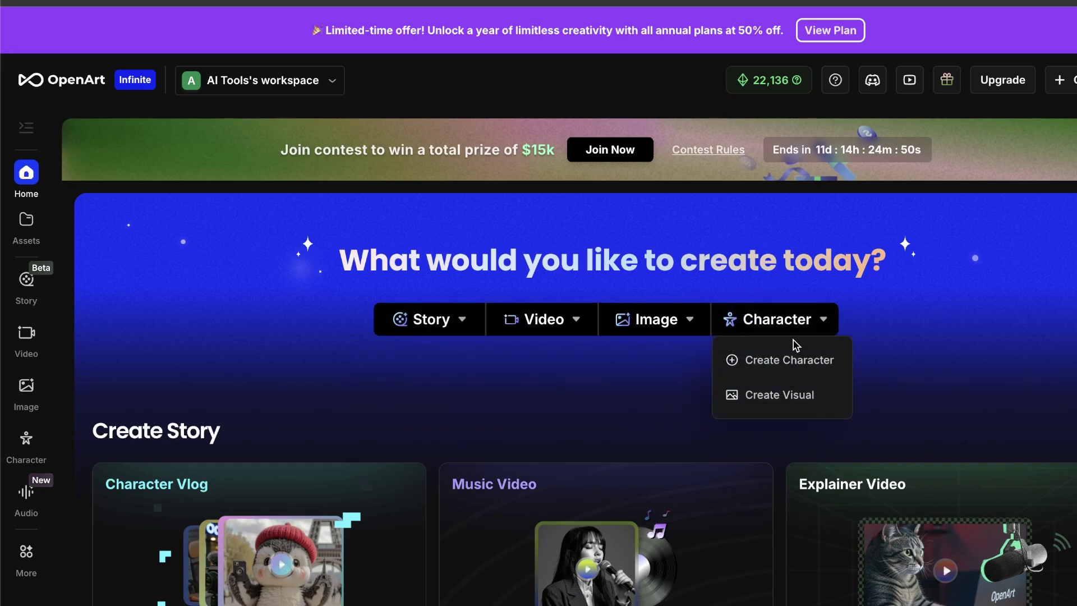
pyautogui.scroll(-2, 570, 399)
pyautogui.scroll(-4, 514, 481)
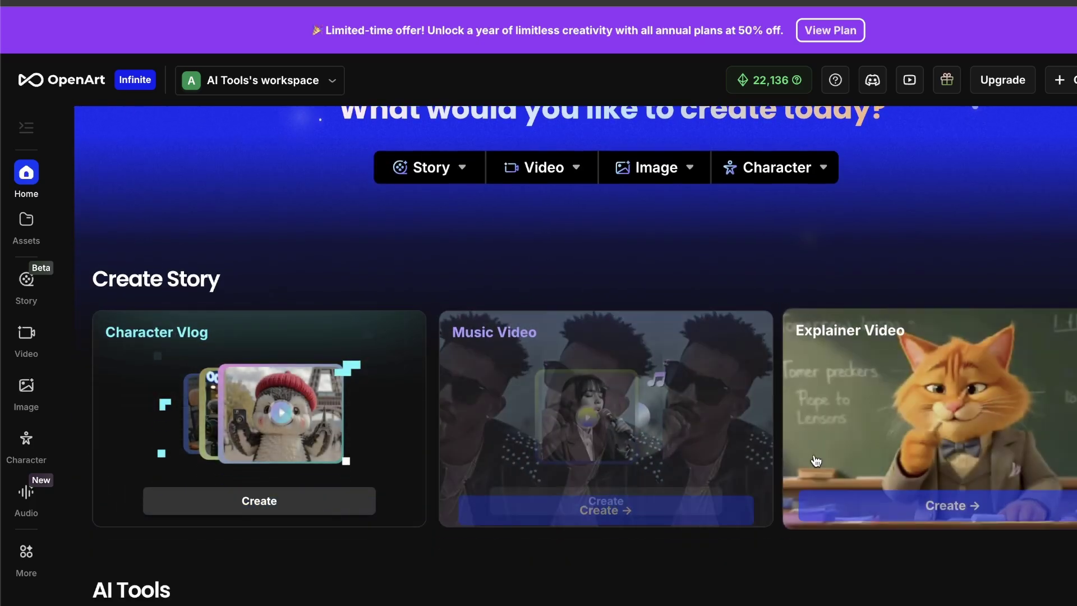
pyautogui.scroll(-13, 594, 516)
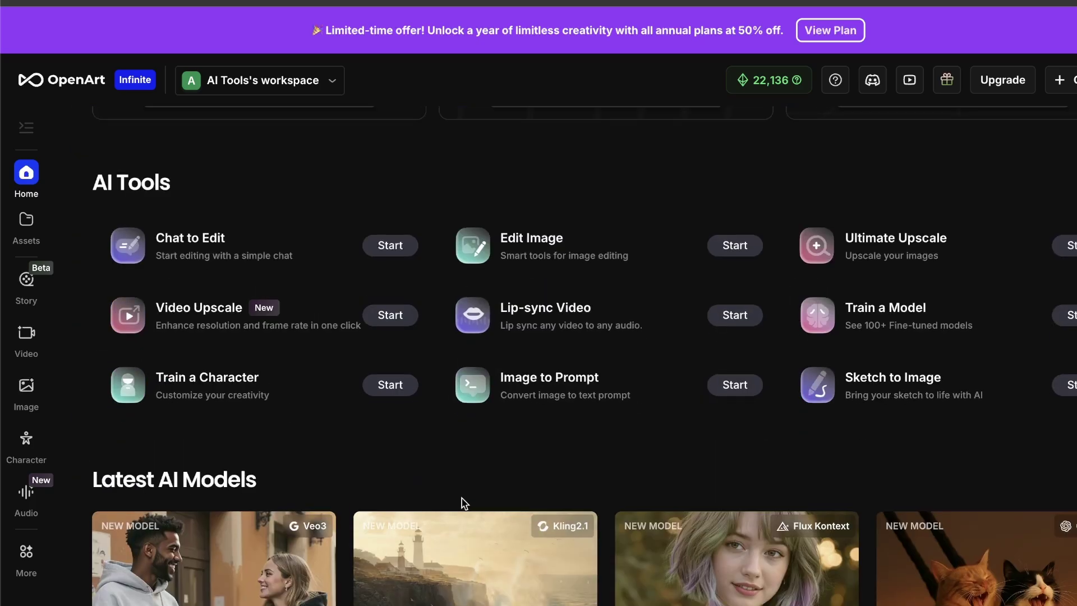
pyautogui.scroll(-10, 552, 470)
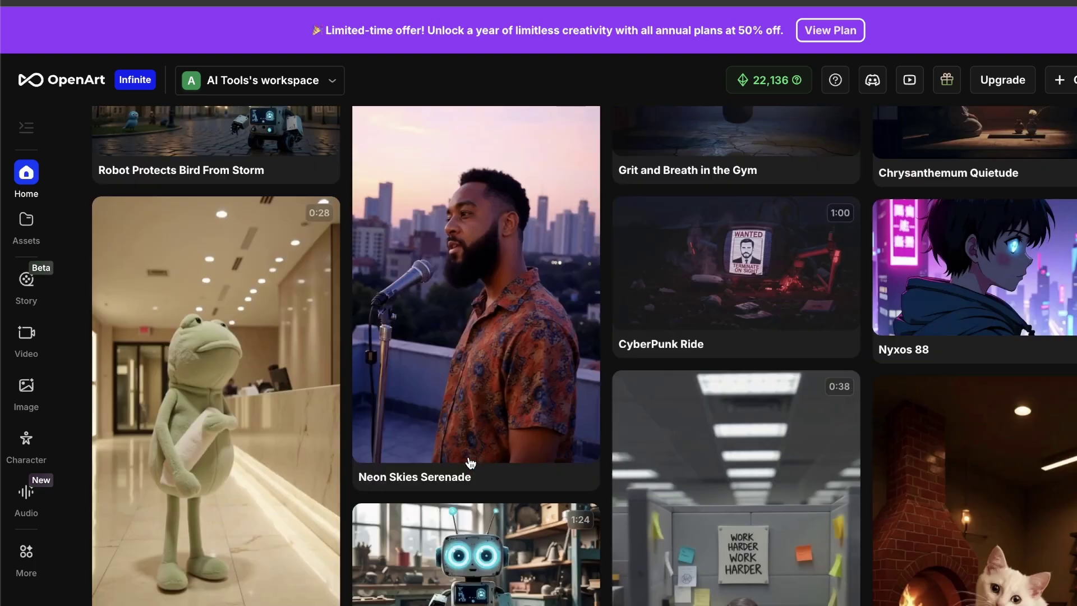
pyautogui.scroll(-4, 561, 453)
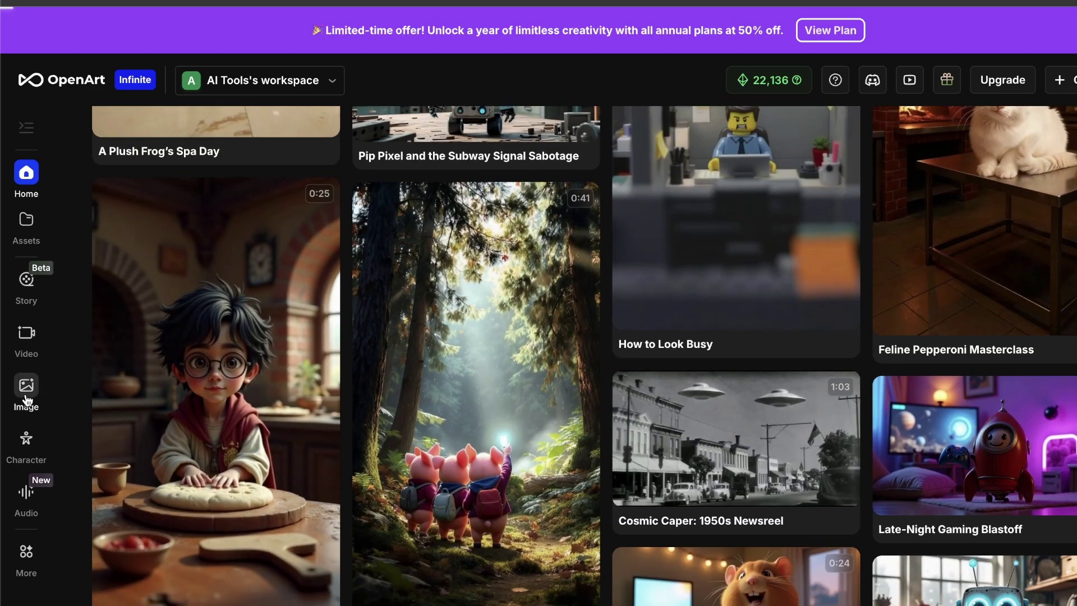
pyautogui.click(25, 396)
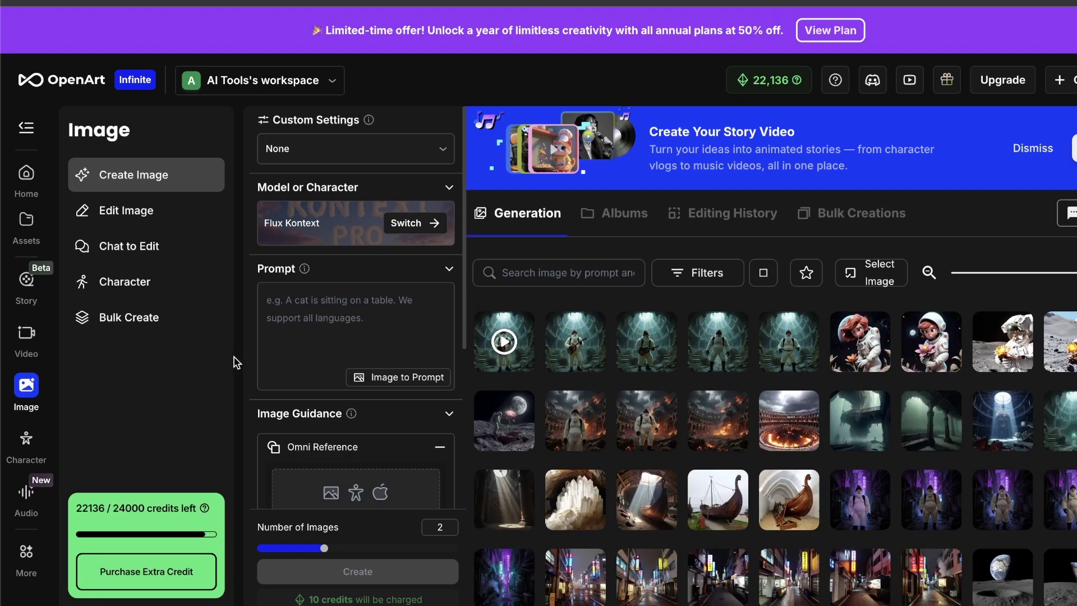
# - Switch the image model from Flux Kontext to OpenArt Photorealistic
pyautogui.click(316, 226)
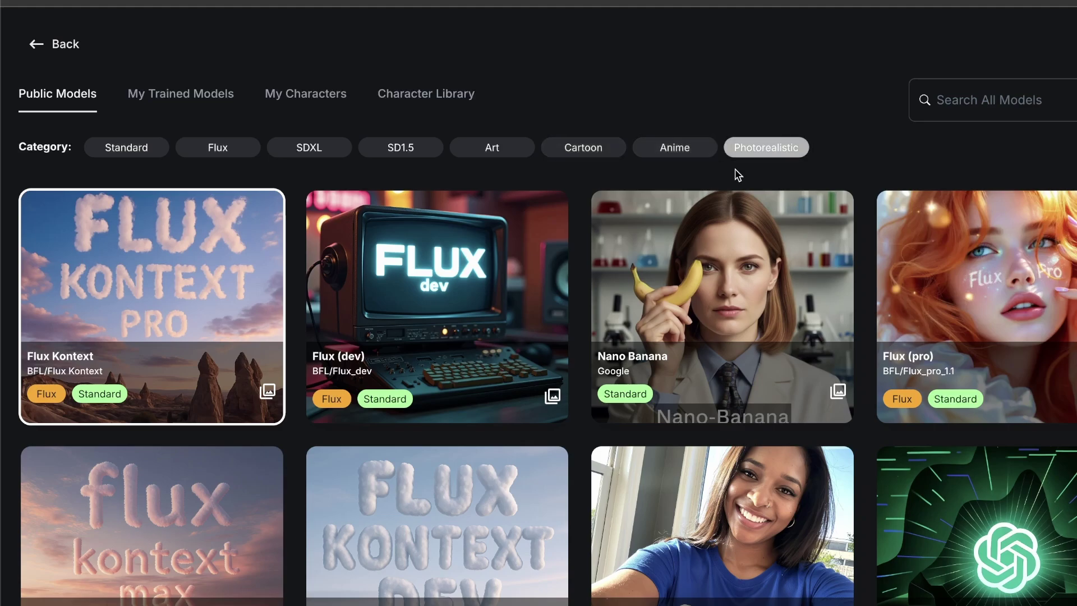
pyautogui.scroll(-2, 735, 174)
pyautogui.scroll(-15, 632, 262)
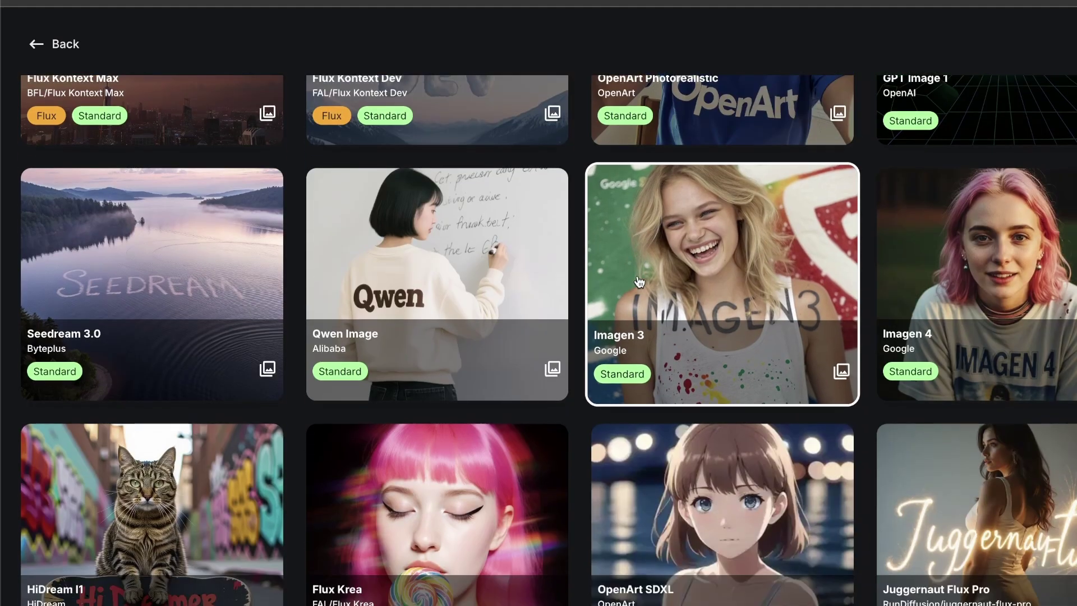
pyautogui.scroll(-8, 604, 323)
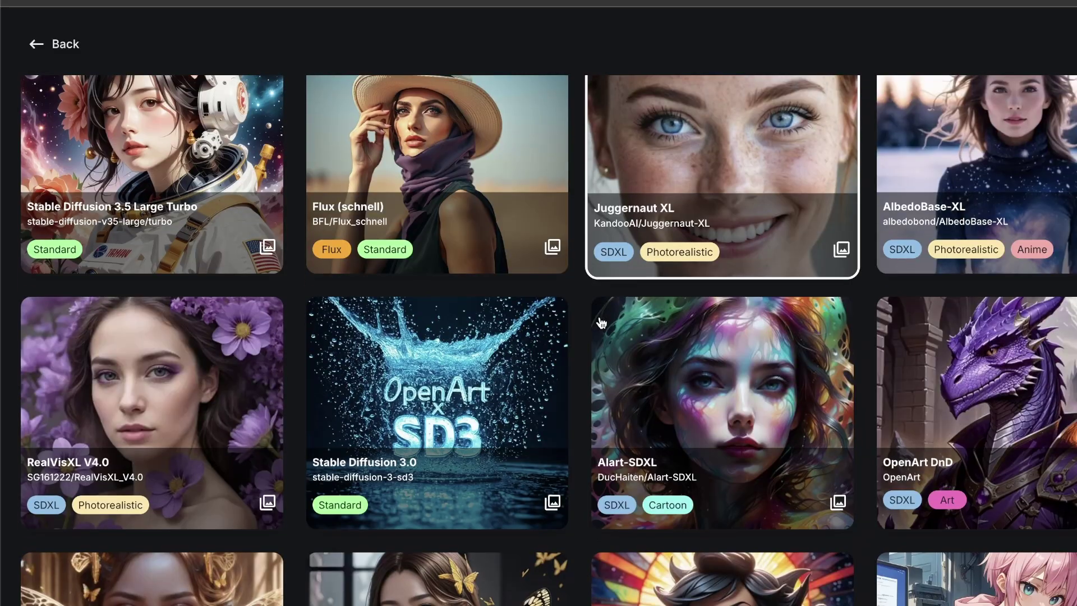
pyautogui.scroll(-2, 599, 317)
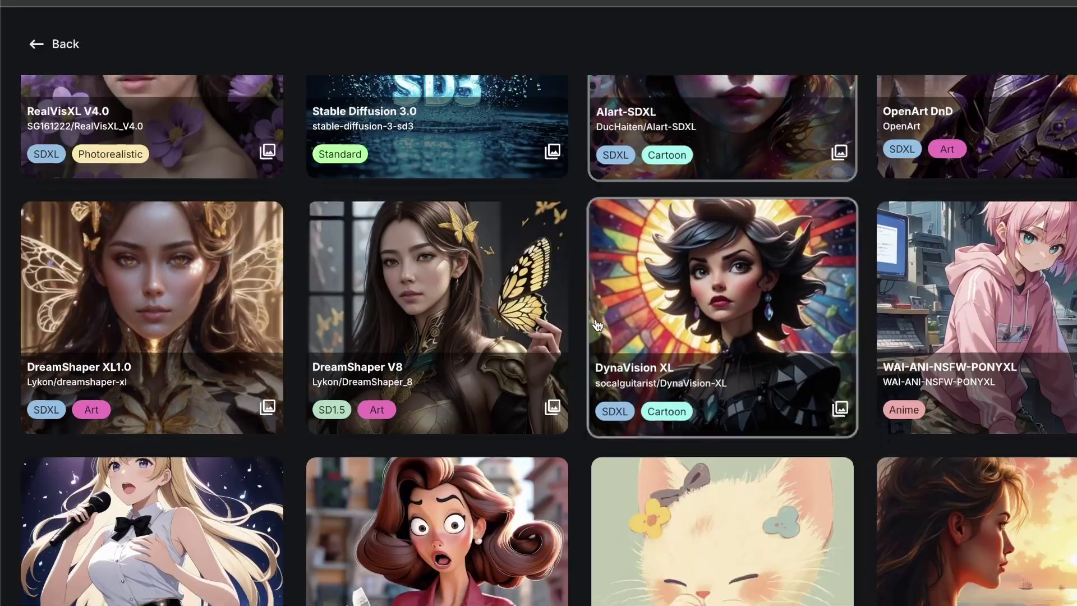
pyautogui.scroll(2, 599, 317)
pyautogui.scroll(15, 595, 326)
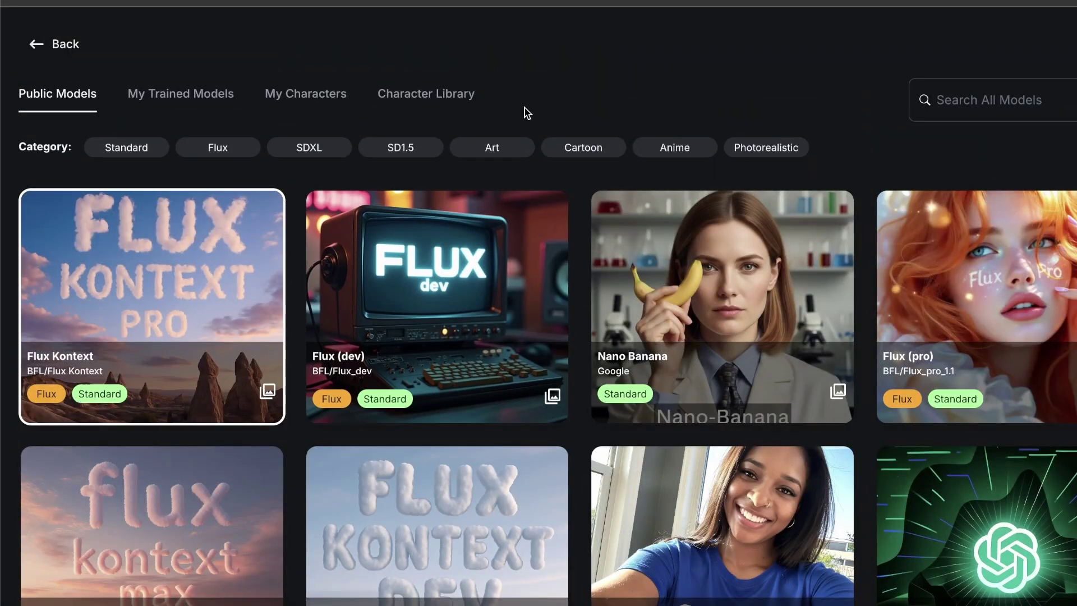
pyautogui.click(47, 46)
# - Generate images from the prompt 'An ancient roman gladiator in a cyberpunp neon lit alley, cinematic lighting…'
pyautogui.click(333, 296)
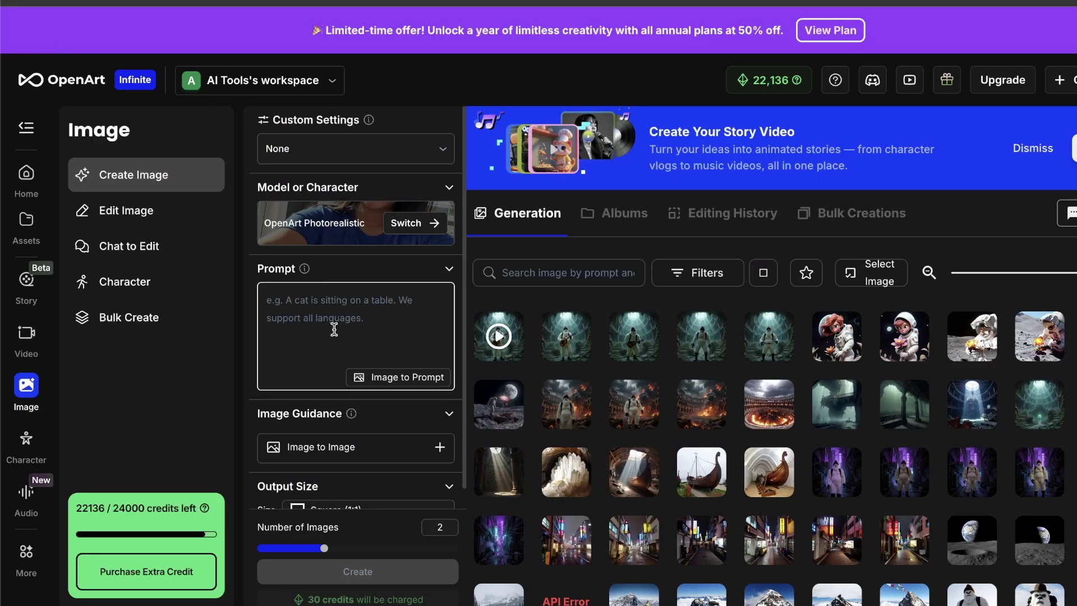
pyautogui.write('An ancient rom')
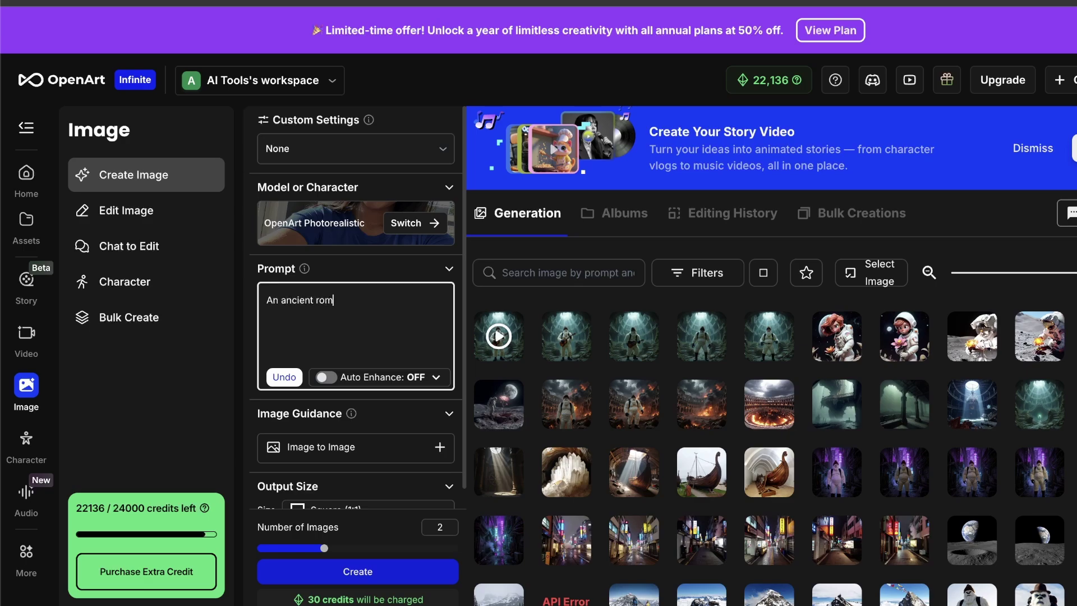
pyautogui.write('an gladiator in a cyberpunp')
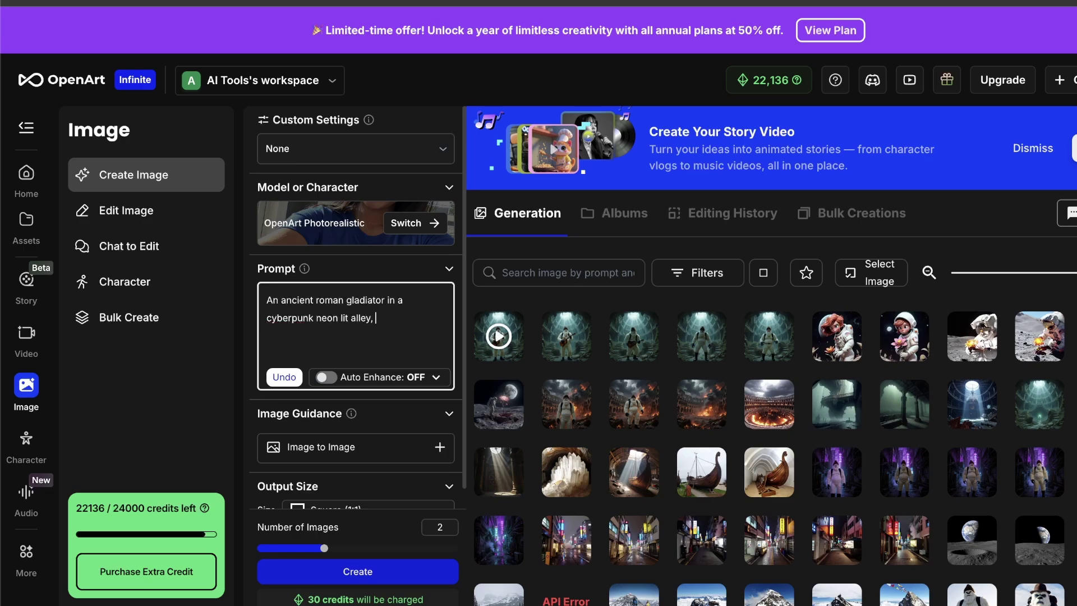
pyautogui.write(' neon lit alley, cinematic lighting, detailed')
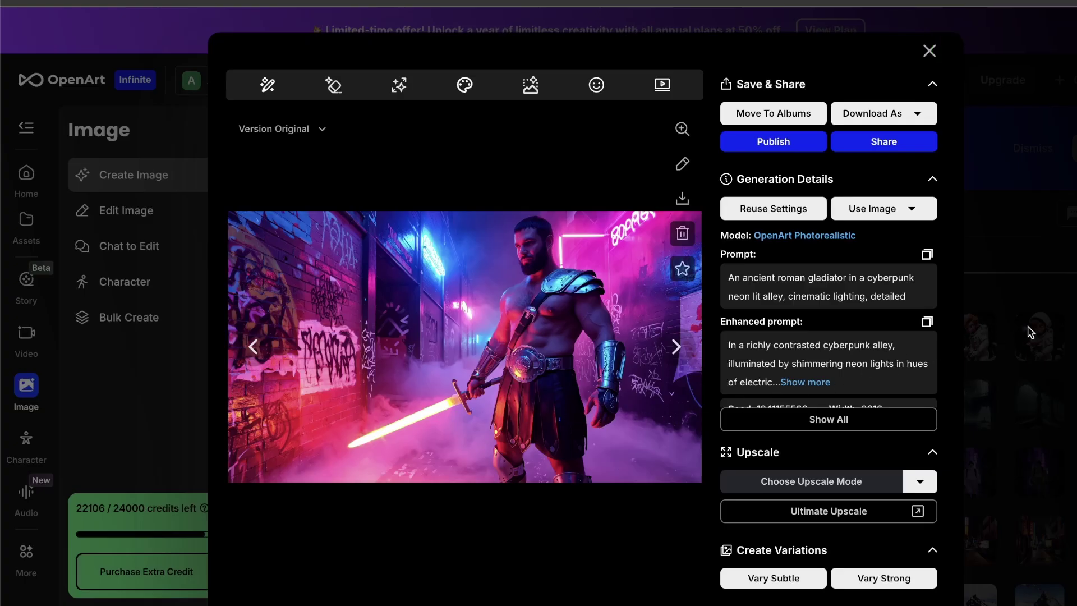
pyautogui.click(1030, 331)
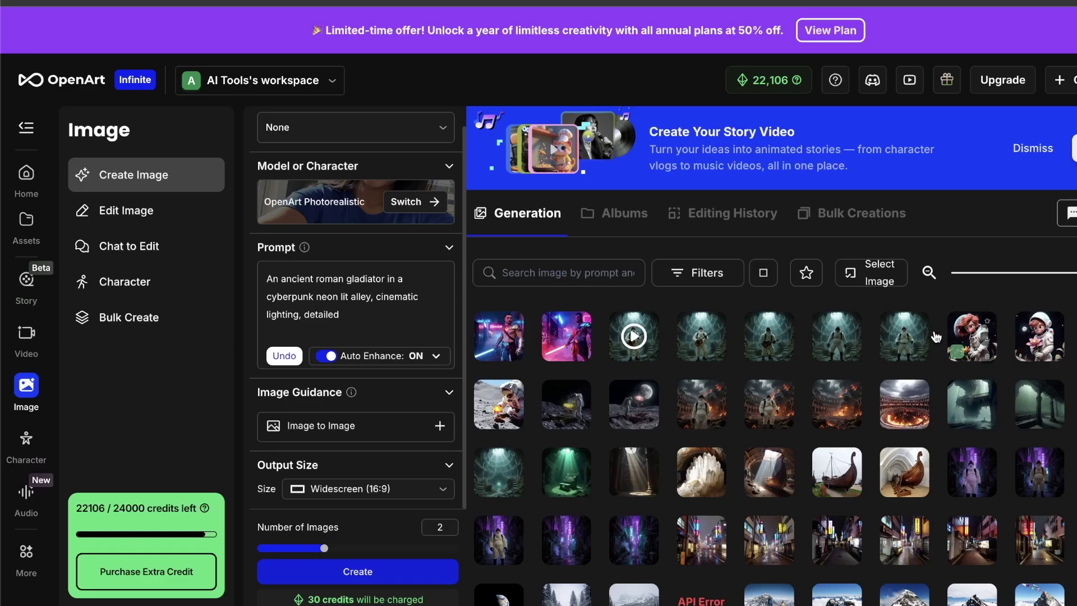
# - Review both new gladiator images in the viewer, then close it
pyautogui.click(498, 340)
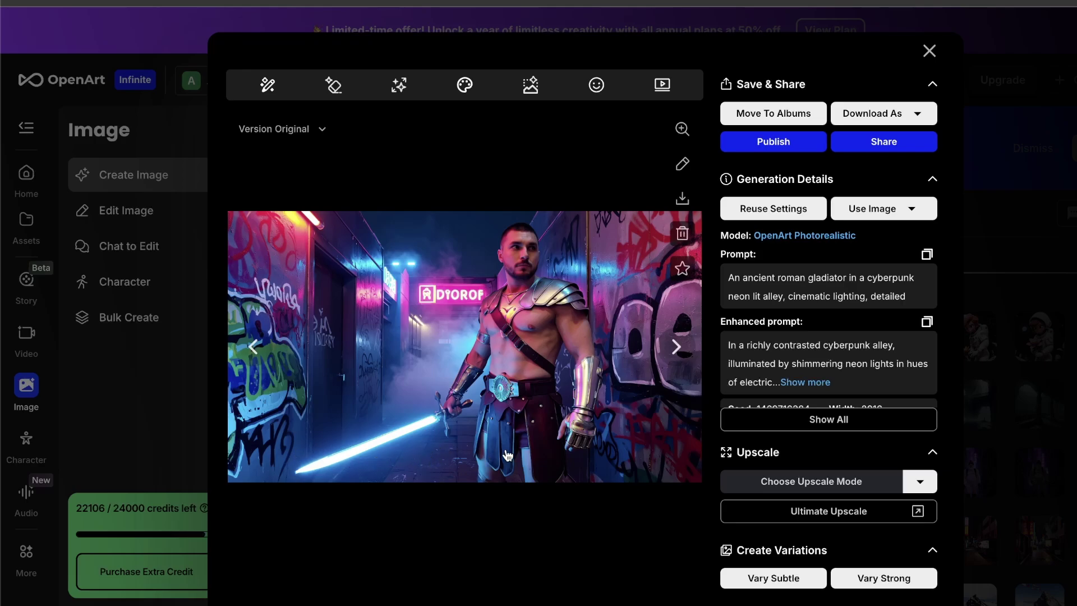
pyautogui.press('Right')
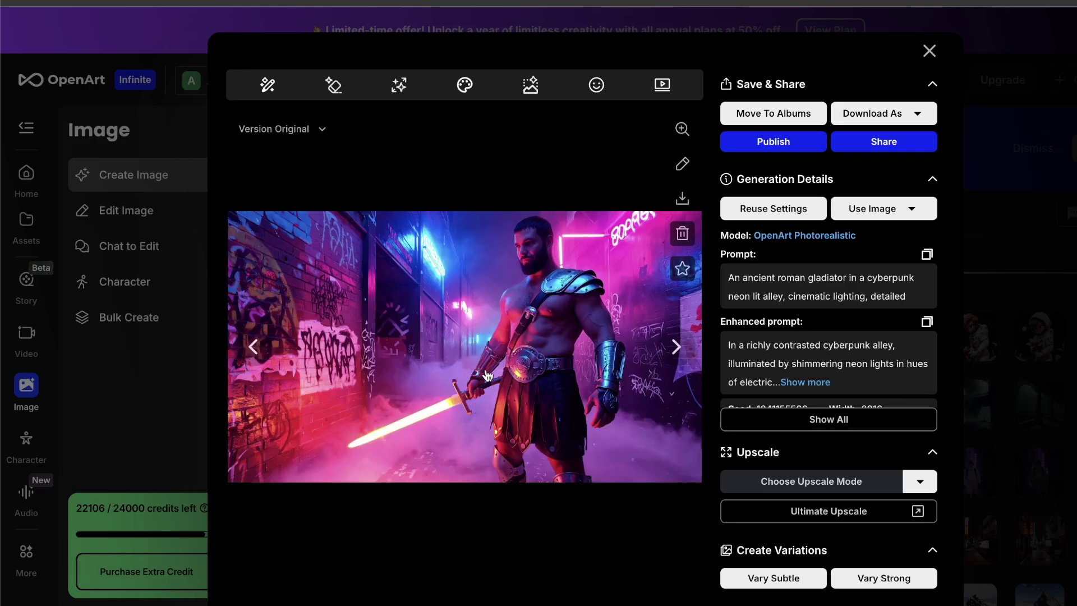
pyautogui.press('Escape')
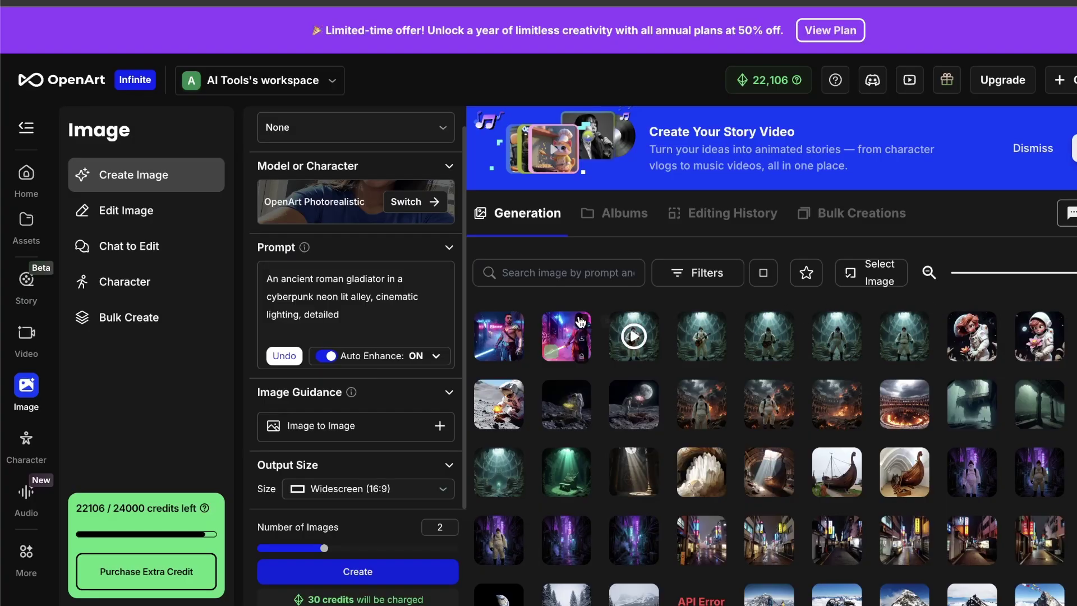
pyautogui.click(376, 315)
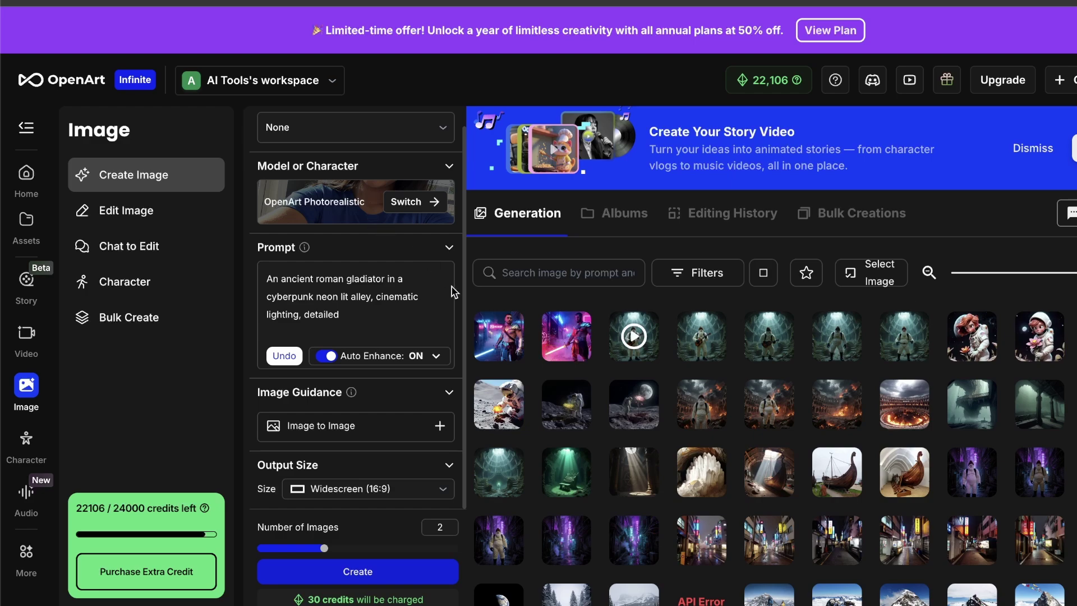
# - Regenerate the gladiator images using the Alart-SDXL model
pyautogui.click(361, 210)
pyautogui.click(152, 300)
pyautogui.click(403, 571)
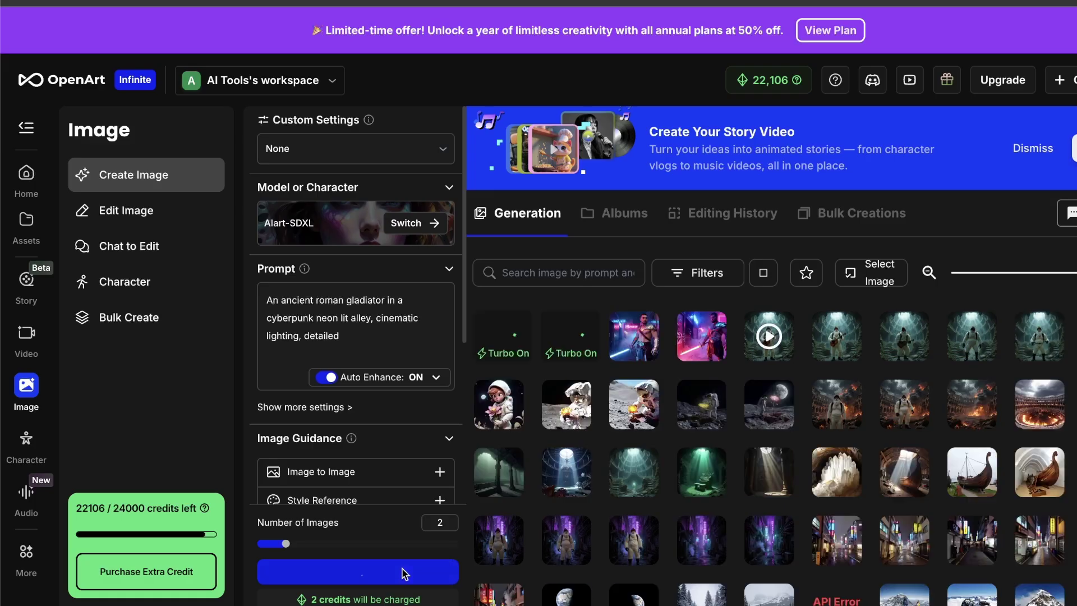
# - Browse the Alart-SDXL and earlier gladiator images, then close the viewer
pyautogui.click(499, 336)
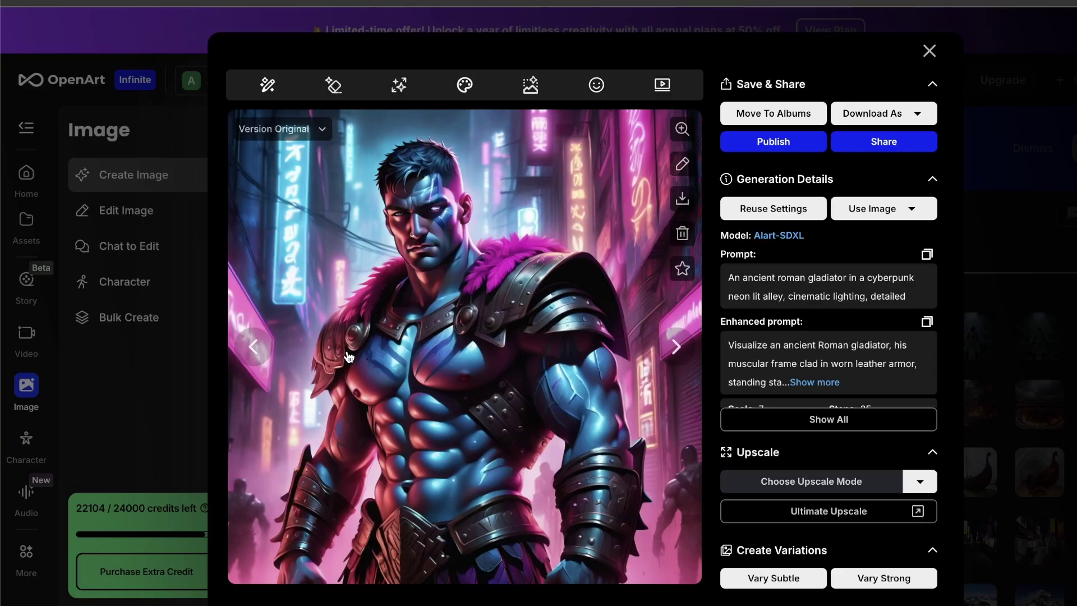
pyautogui.click(257, 349)
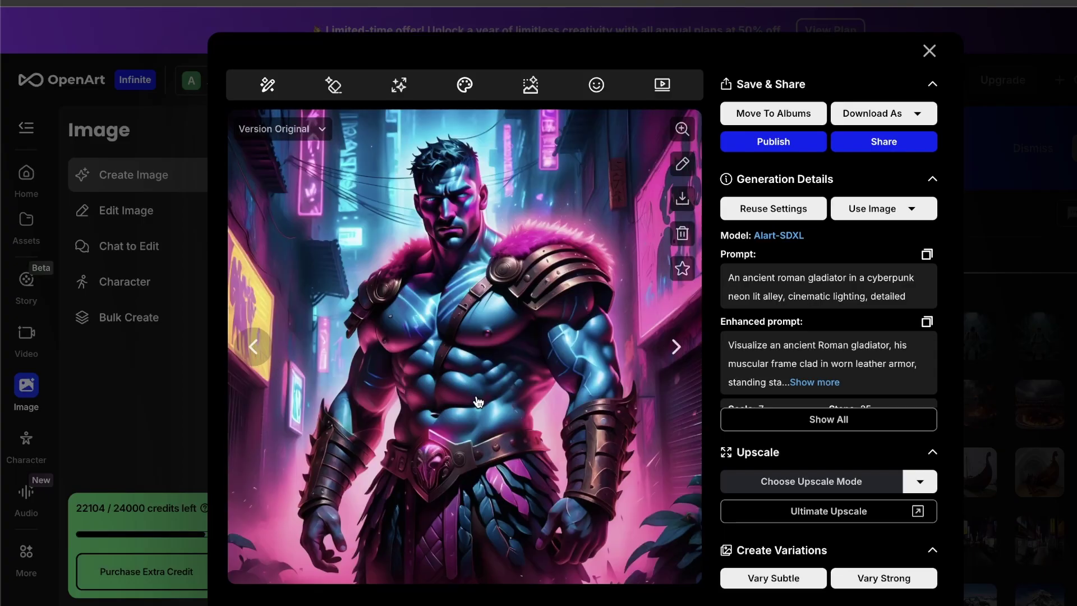
pyautogui.click(1028, 328)
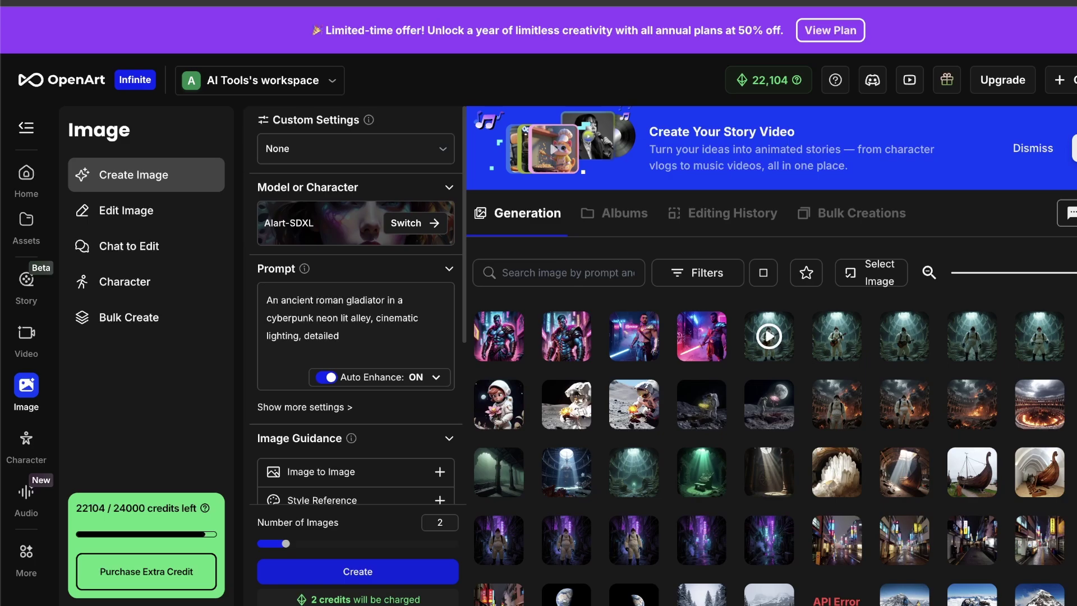
pyautogui.click(499, 336)
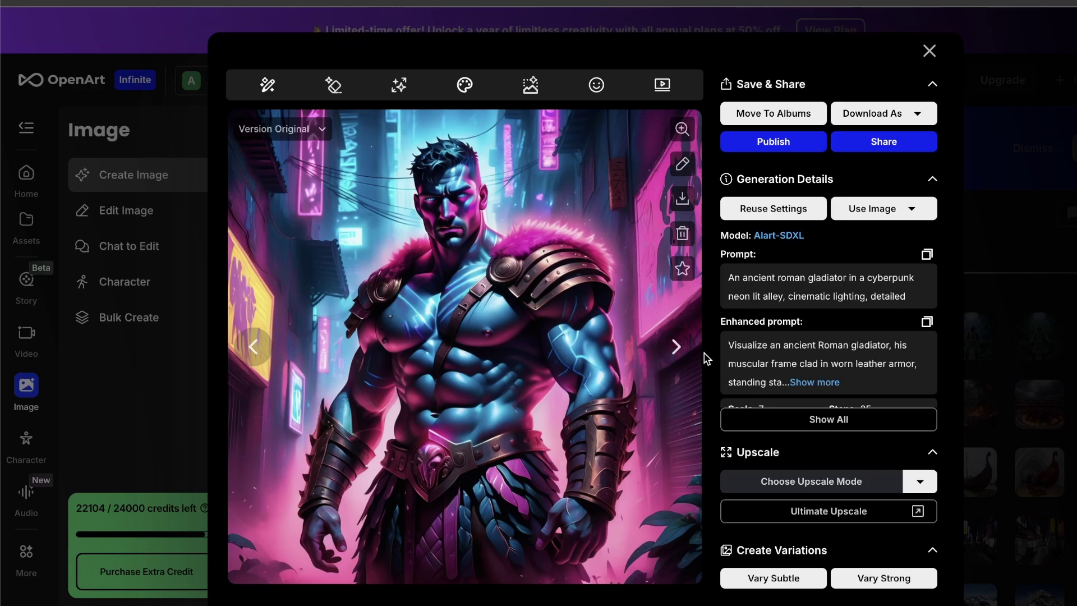
pyautogui.press('Escape')
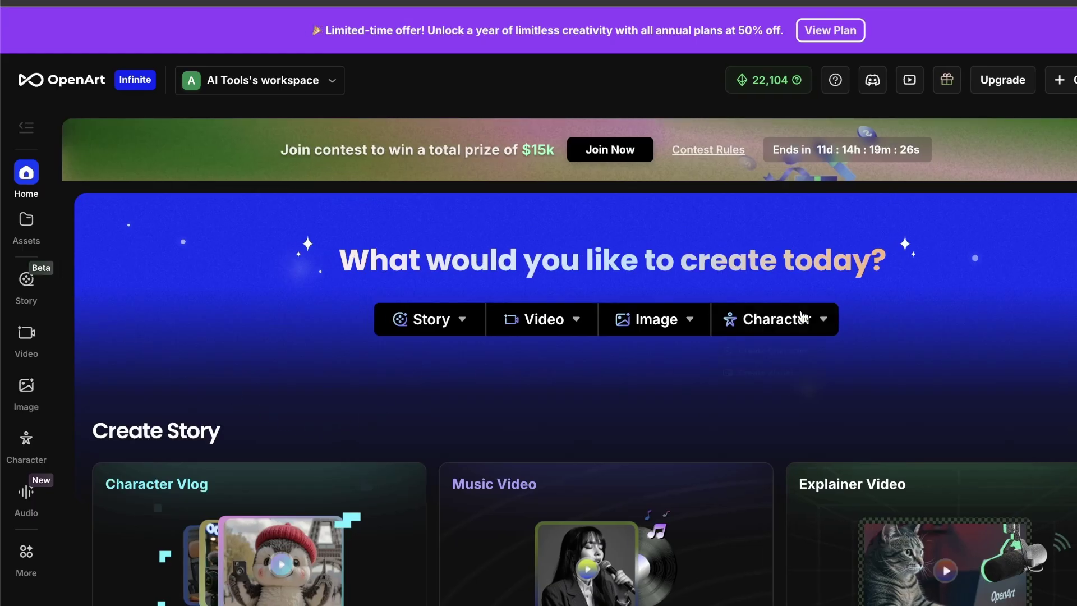
# - Choose Create Character from the Character options on the Home page
pyautogui.click(797, 319)
pyautogui.click(782, 362)
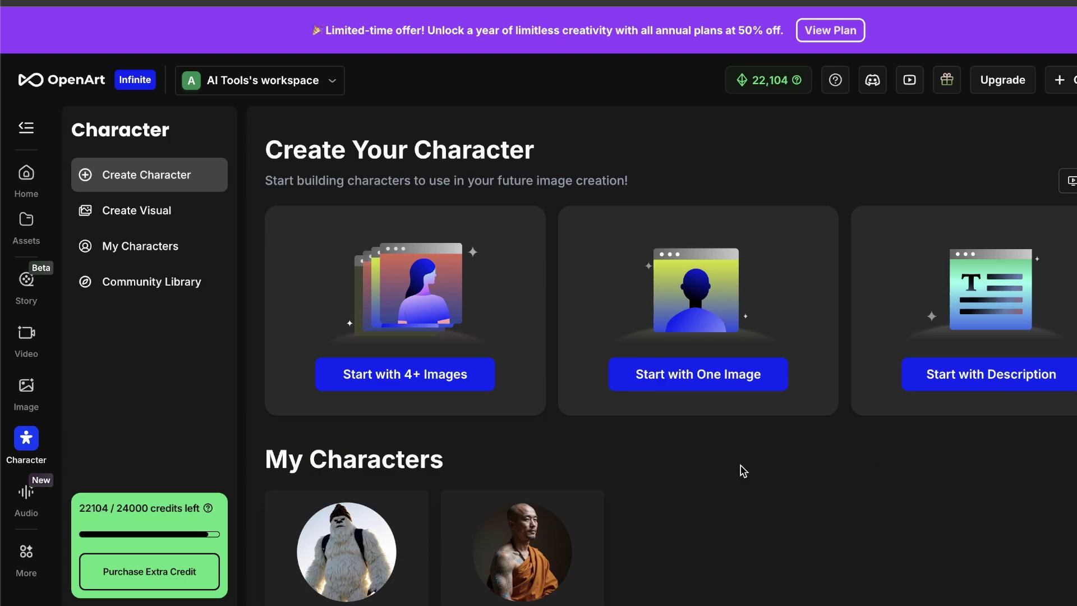
# - Build a character named 'Bigfoot' from the white yeti image in generation history
pyautogui.click(700, 374)
pyautogui.click(578, 365)
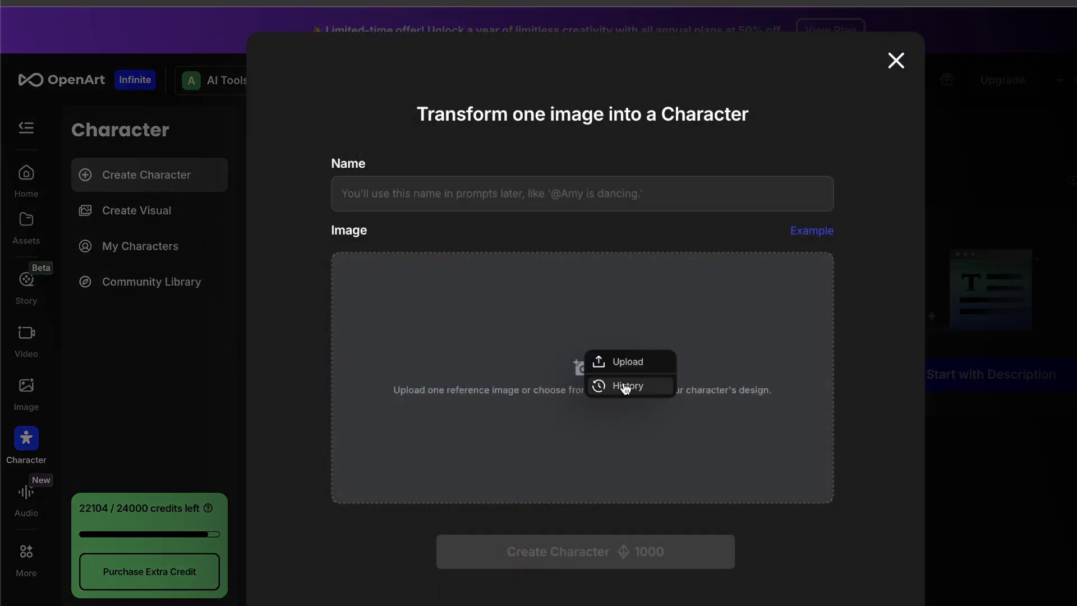
pyautogui.click(625, 385)
pyautogui.click(436, 400)
pyautogui.click(577, 541)
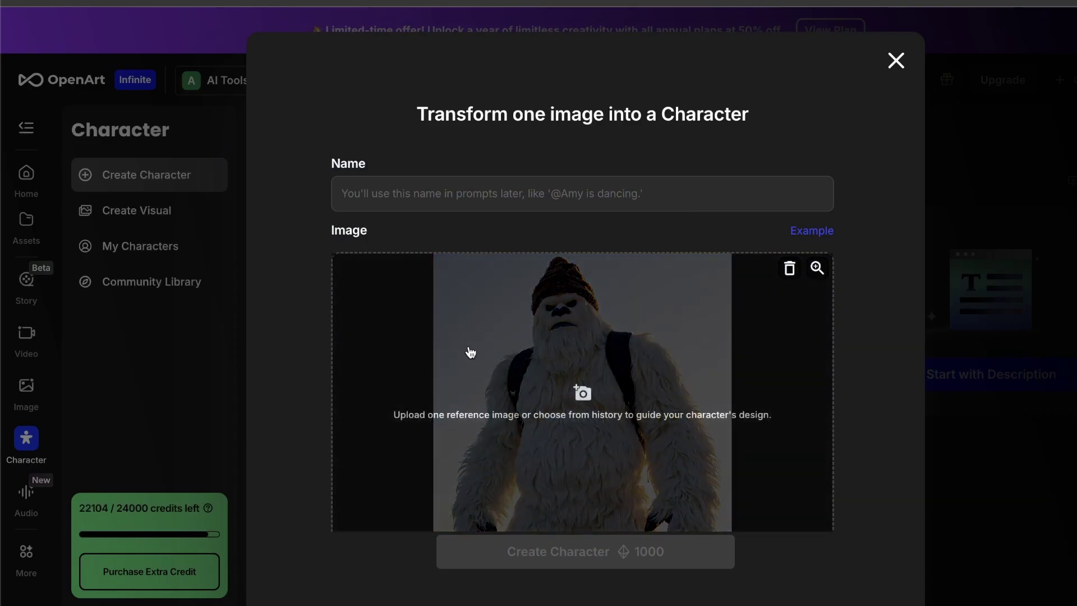
pyautogui.click(392, 193)
pyautogui.write('Bigfoot')
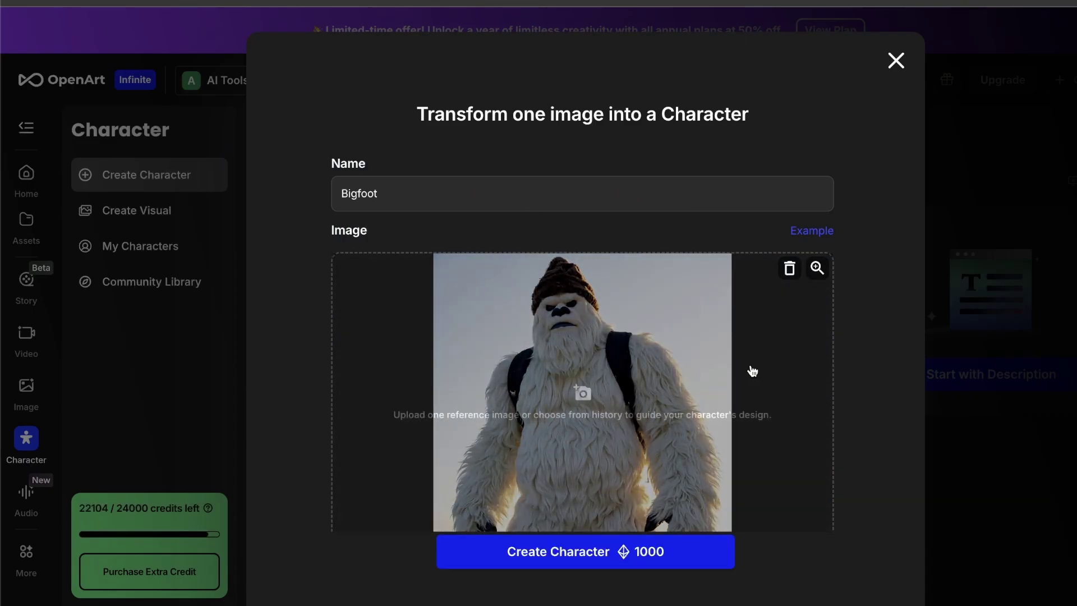
pyautogui.scroll(-1, 718, 370)
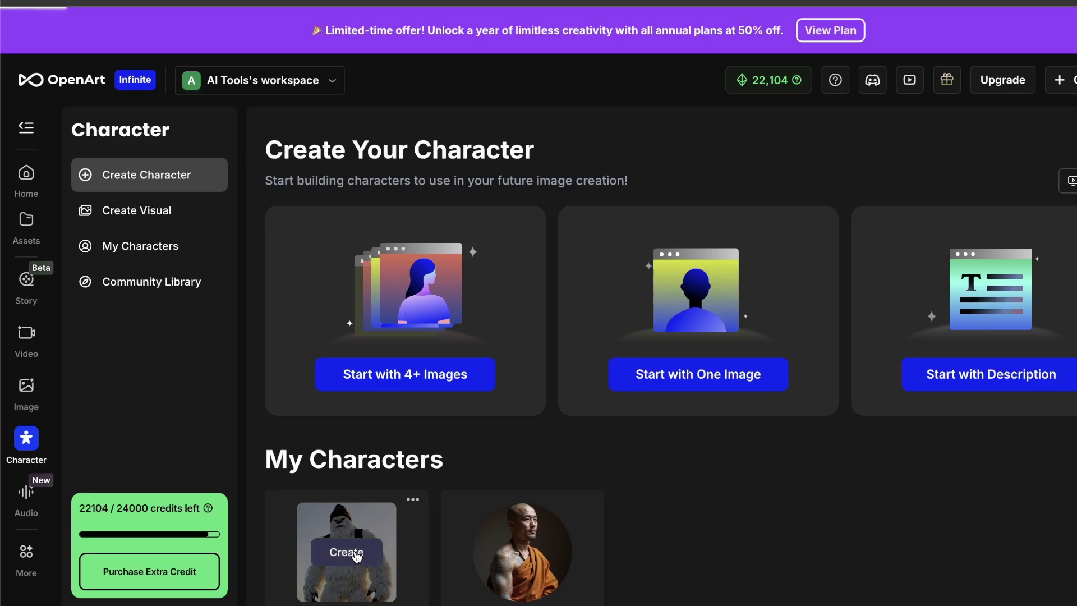
# - Generate Bigfoot 'standing on the bow of a shipwreck with the jagged rocky coast in the distance'
pyautogui.click(354, 554)
pyautogui.click(388, 238)
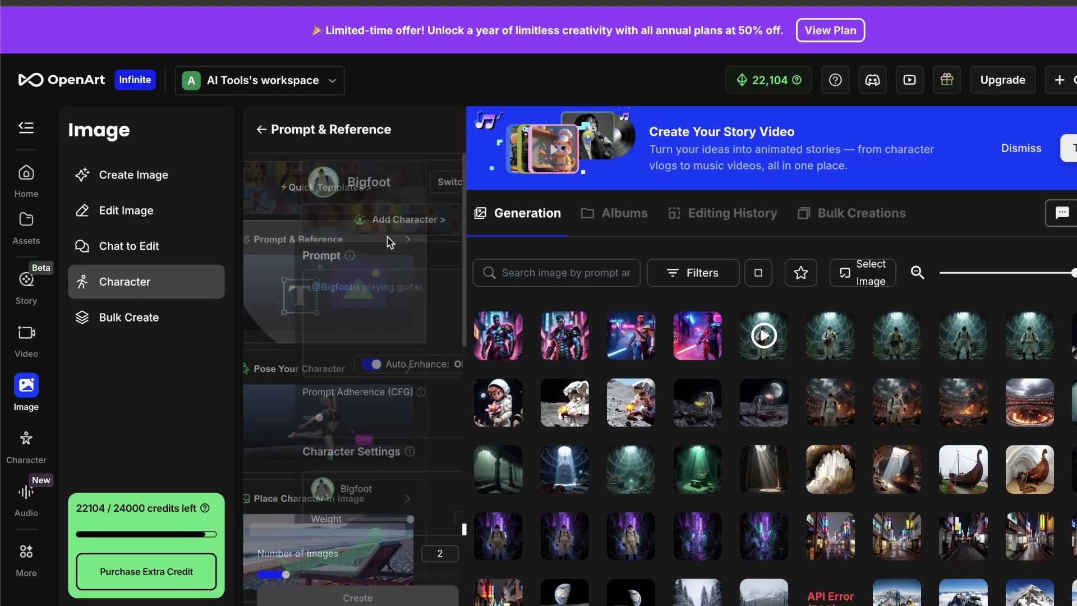
pyautogui.write('standing on t')
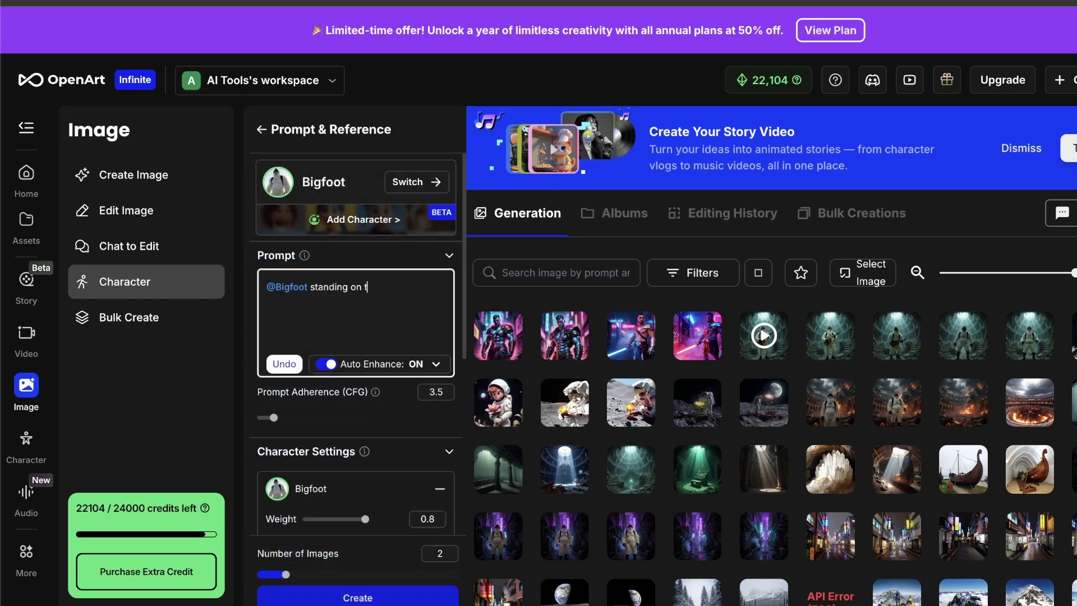
pyautogui.write('he bow of a shipwreck with the ja')
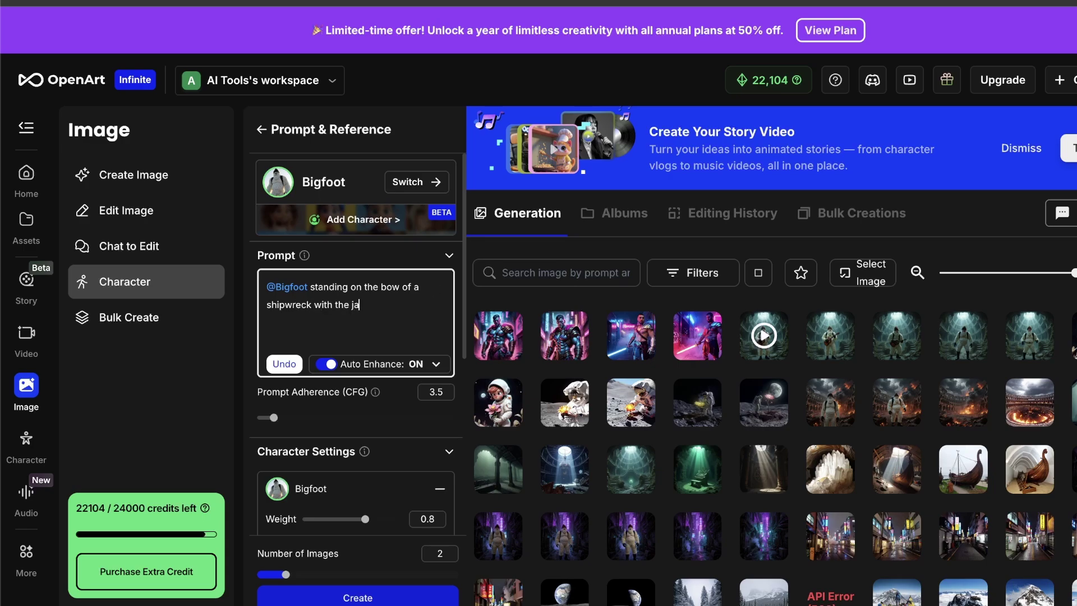
pyautogui.write('gged rocky coast in the distance')
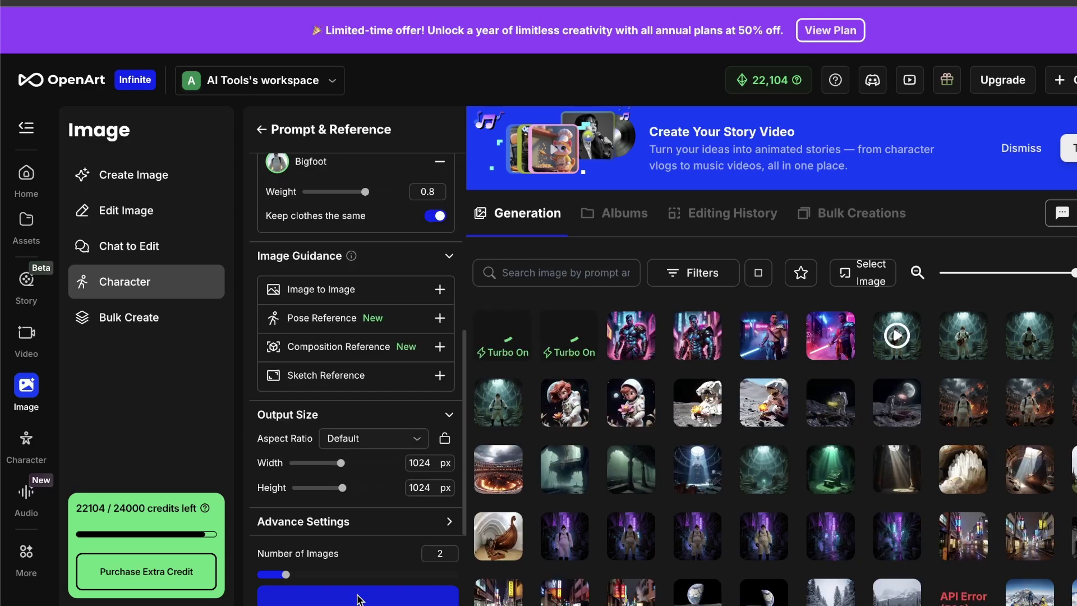
pyautogui.click(557, 317)
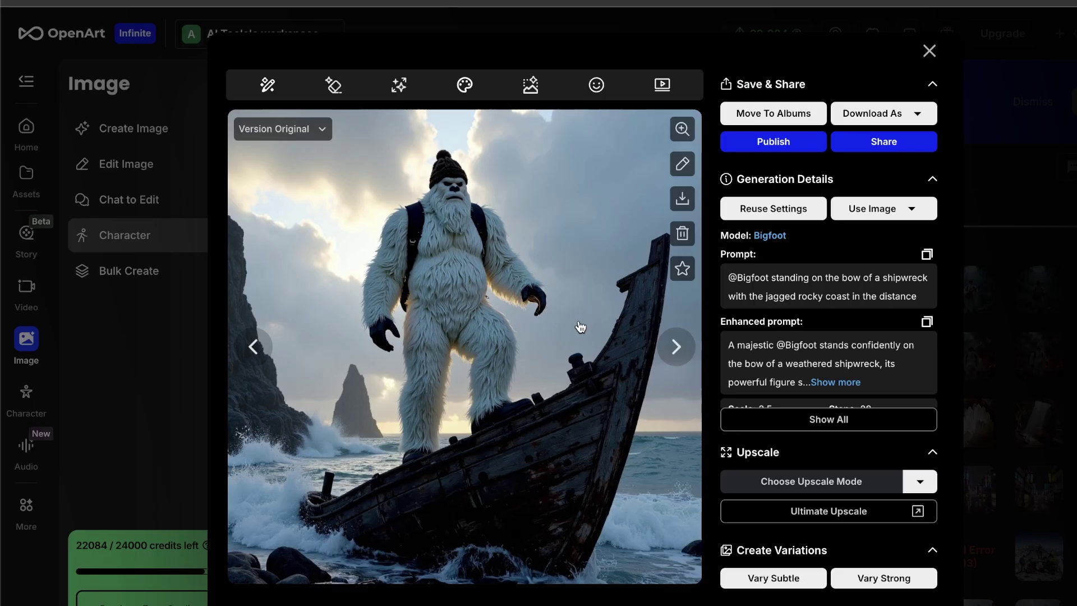
pyautogui.click(268, 353)
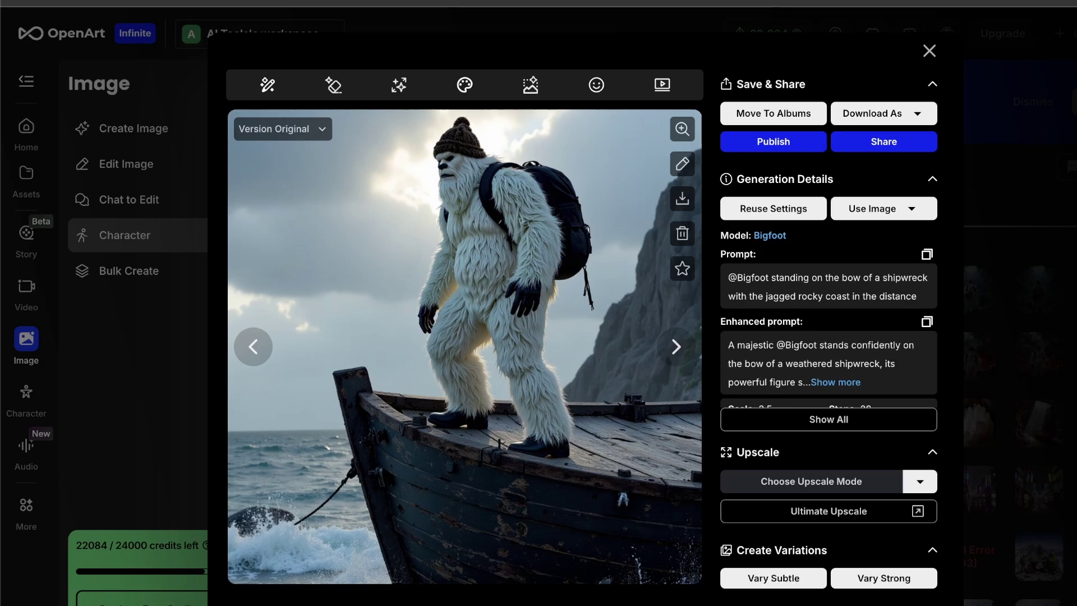
# - Upscale the first Bigfoot shipwreck image using the 2x + Face mode
pyautogui.press('Right')
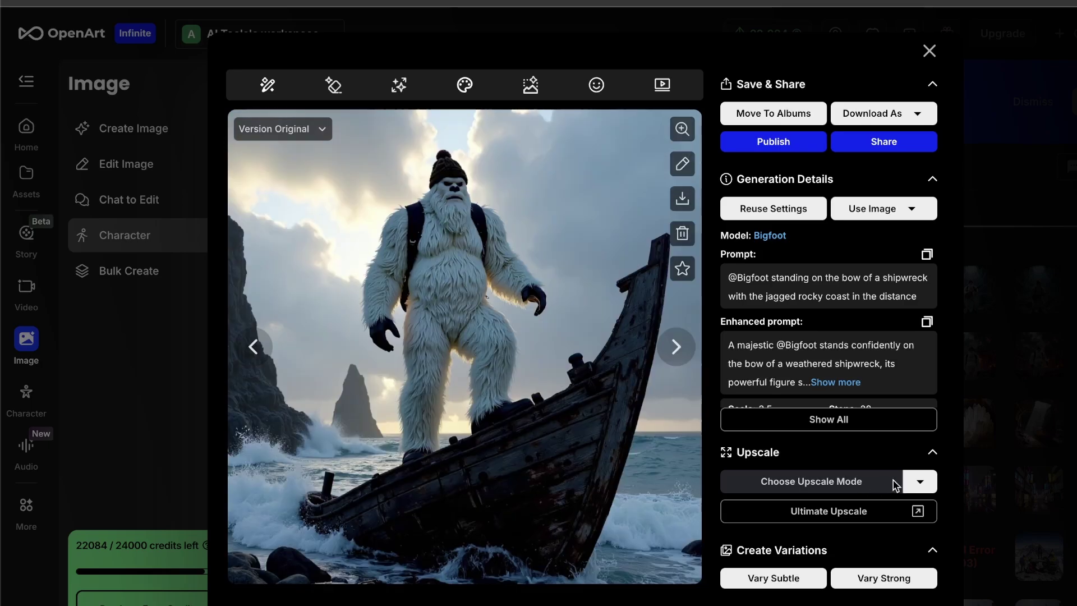
pyautogui.click(920, 482)
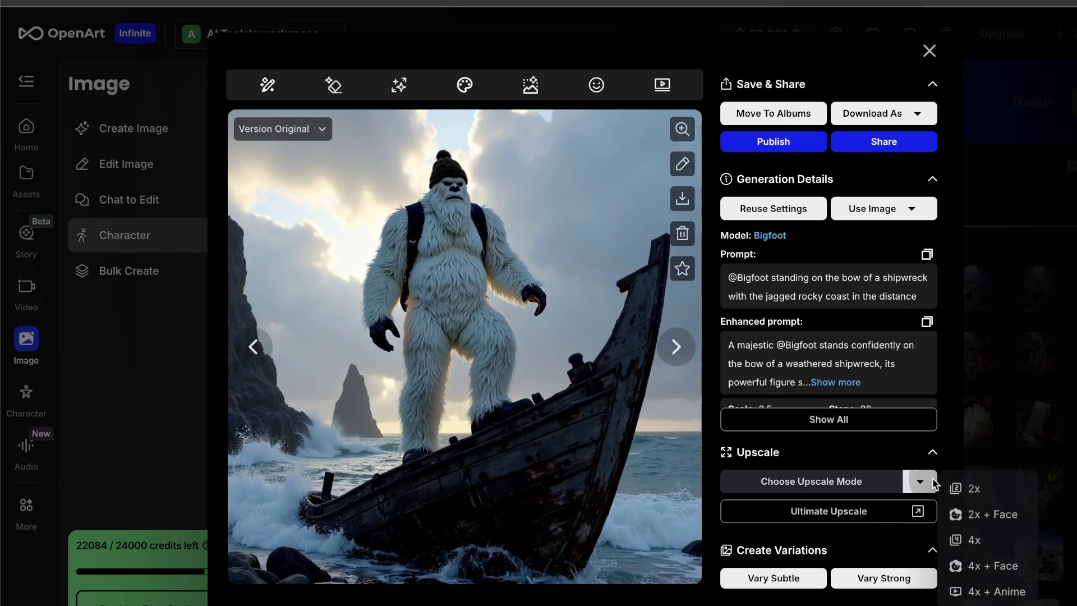
pyautogui.click(974, 515)
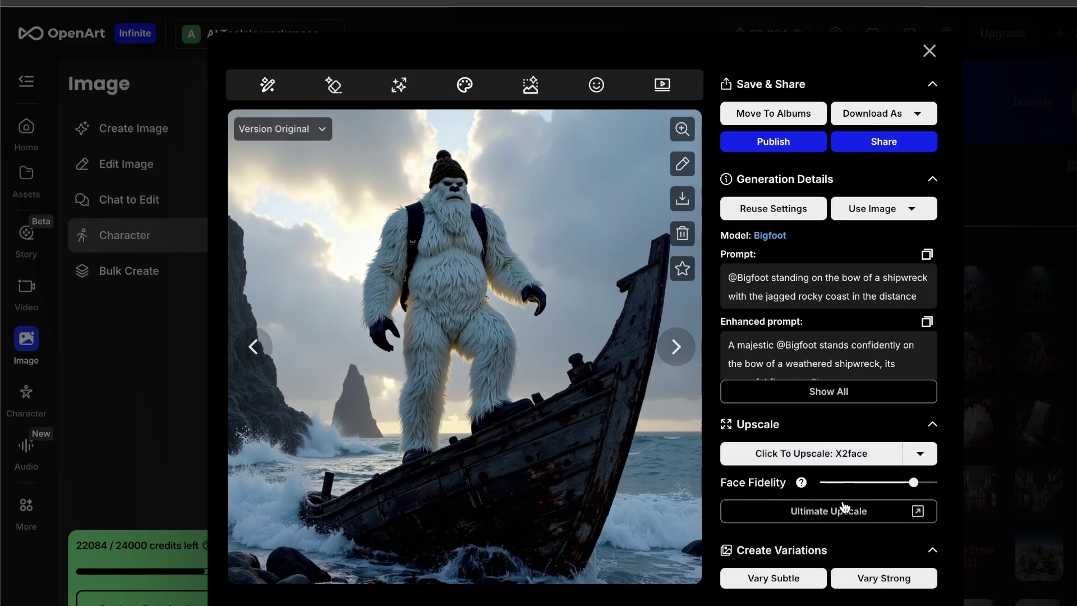
pyautogui.click(859, 454)
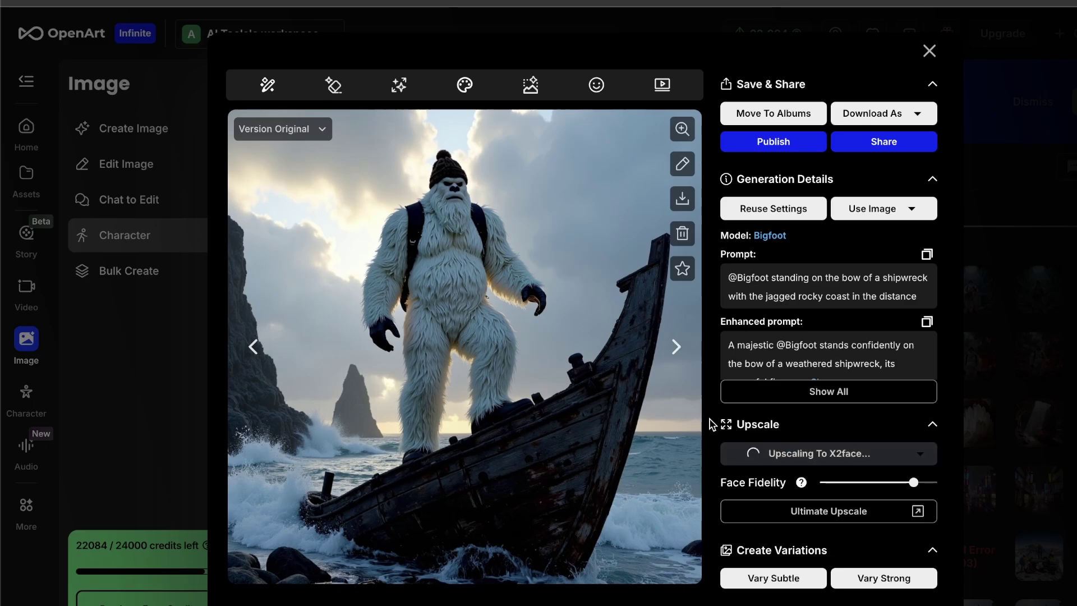
# - Close the viewer and set up Video generation in Text mode
pyautogui.click(150, 305)
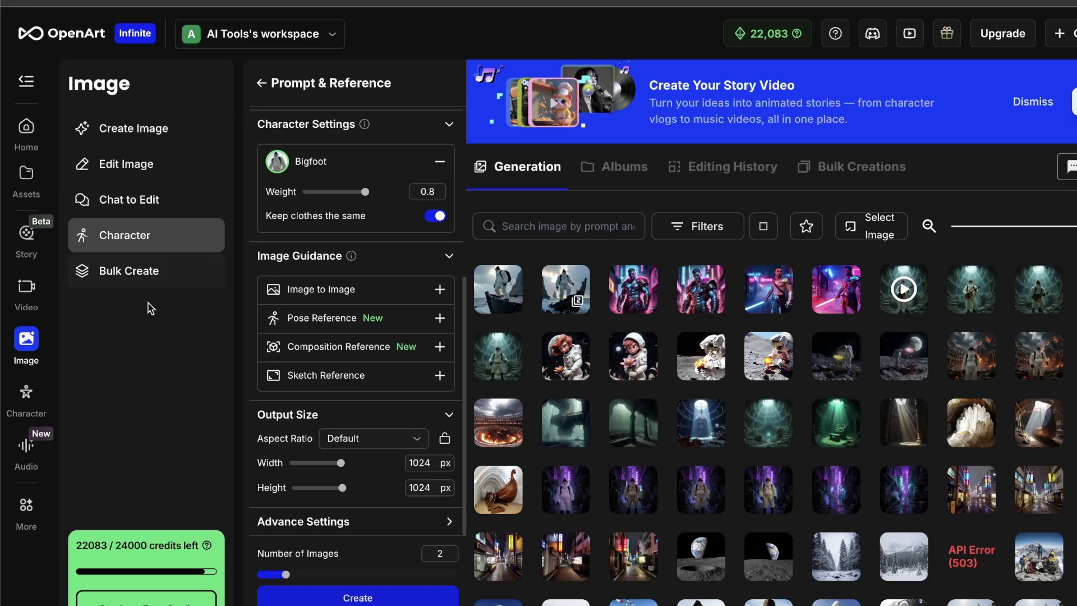
pyautogui.click(24, 301)
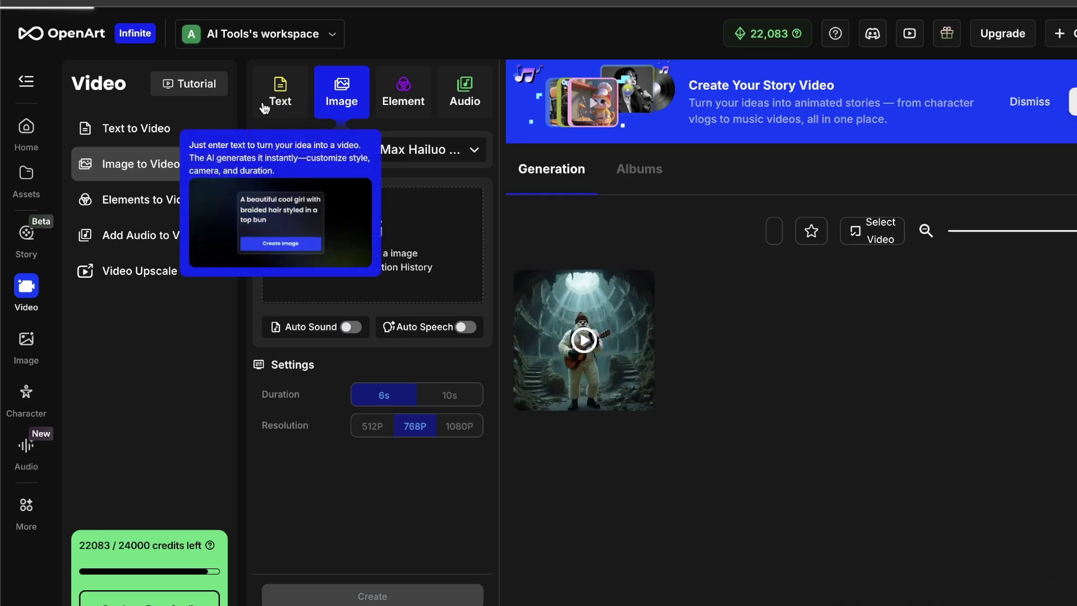
pyautogui.click(265, 107)
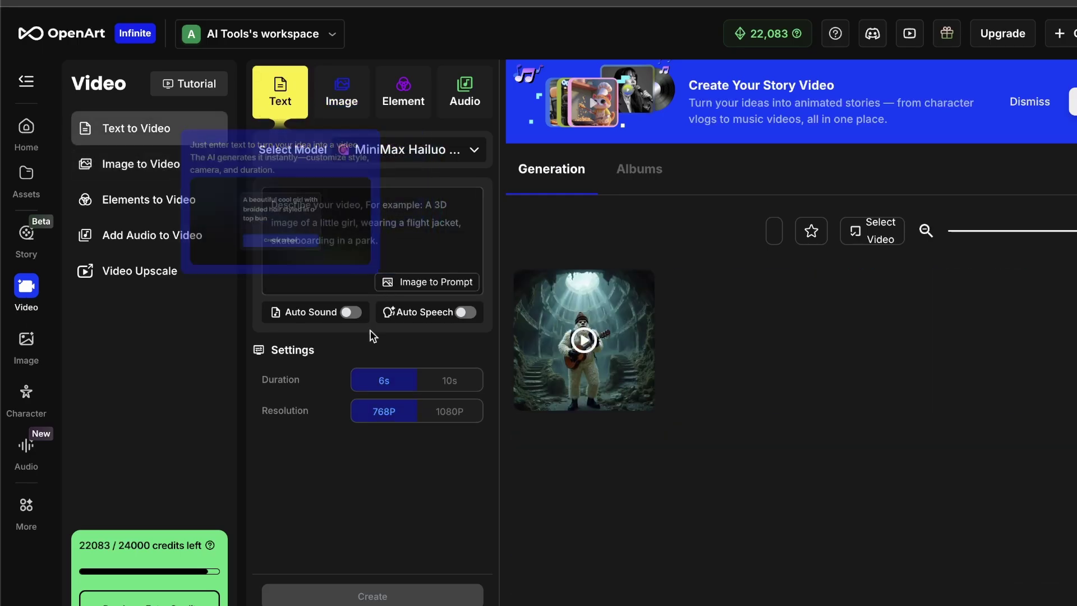
pyautogui.click(361, 275)
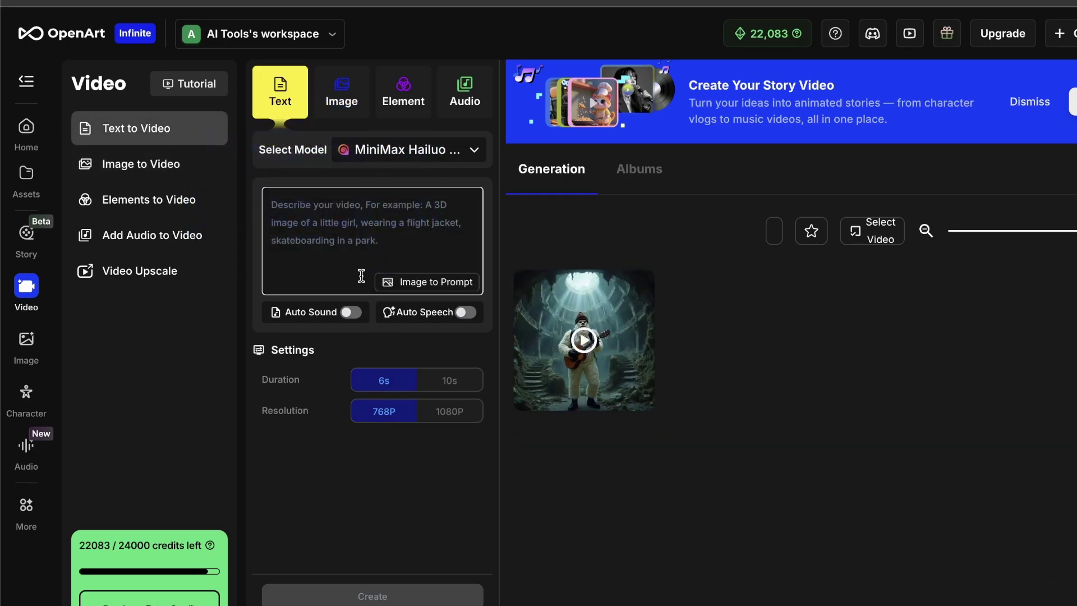
pyautogui.click(367, 245)
# - Select Kling 2.1 as the text-to-video model
pyautogui.click(430, 160)
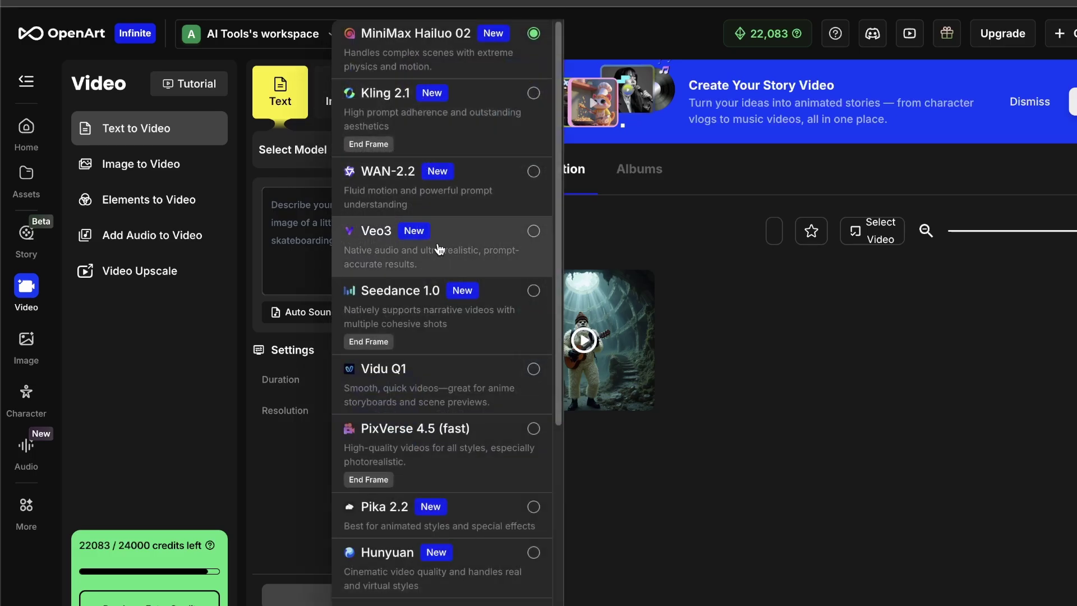
pyautogui.scroll(-5, 446, 259)
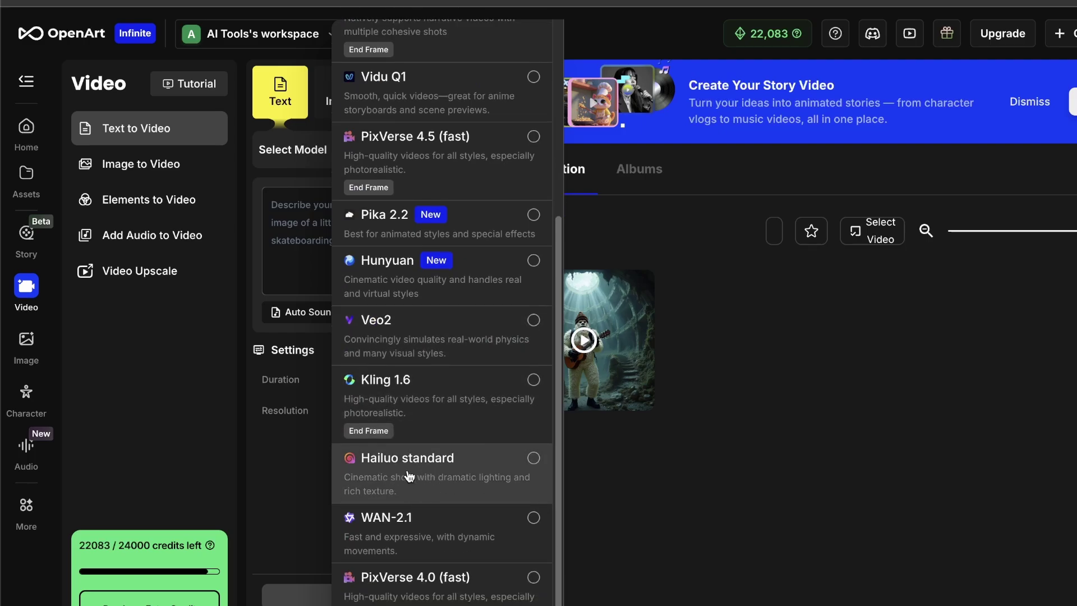
pyautogui.click(287, 463)
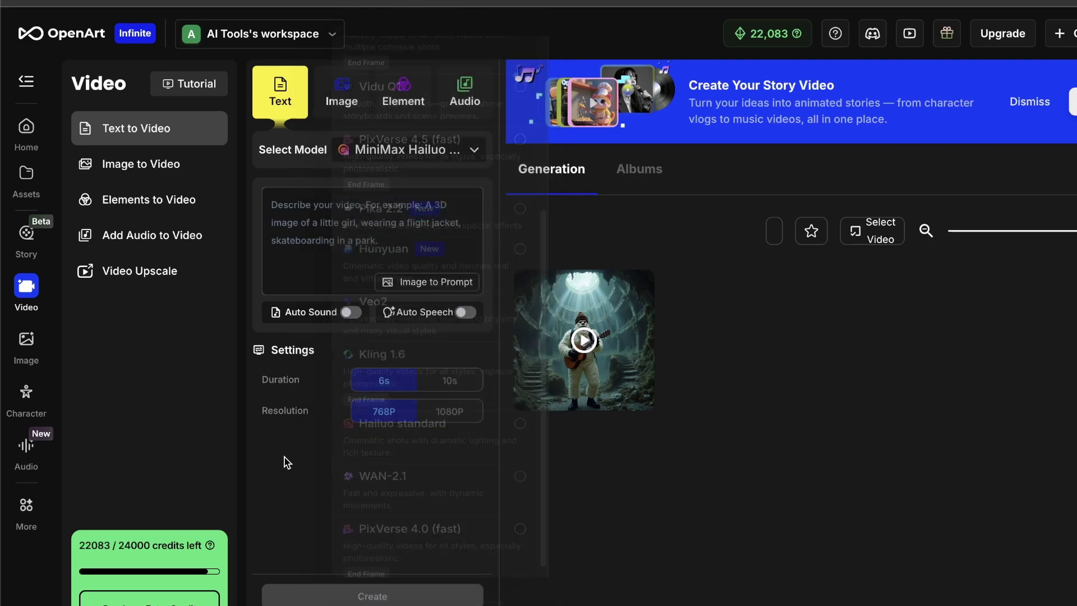
pyautogui.click(415, 150)
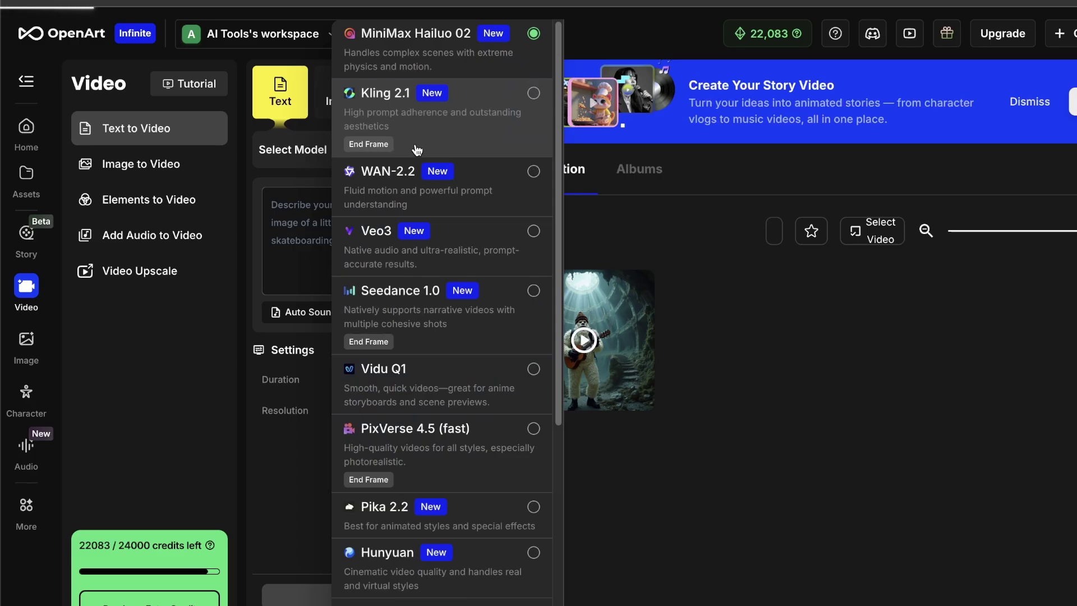
pyautogui.click(416, 151)
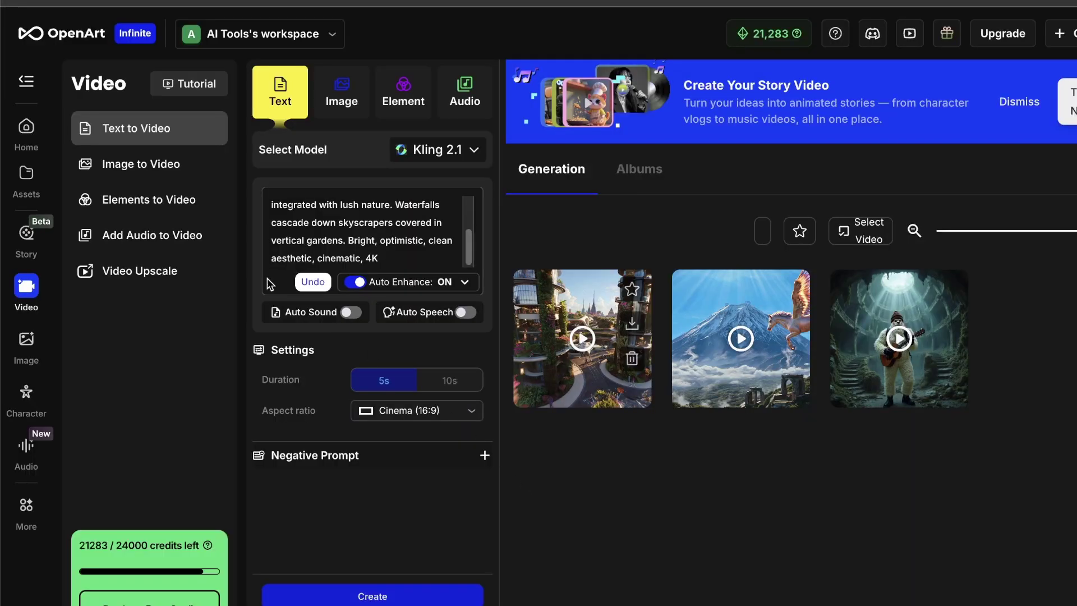
# - Use the red lightsaber gladiator image from history as the video's start frame
pyautogui.click(140, 167)
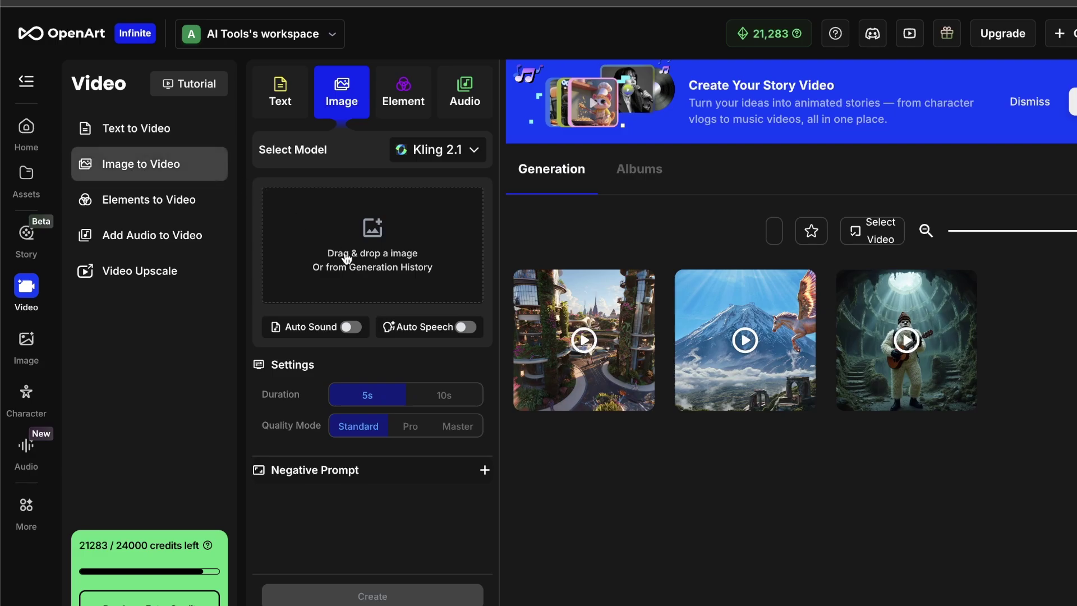
pyautogui.click(369, 269)
pyautogui.click(409, 302)
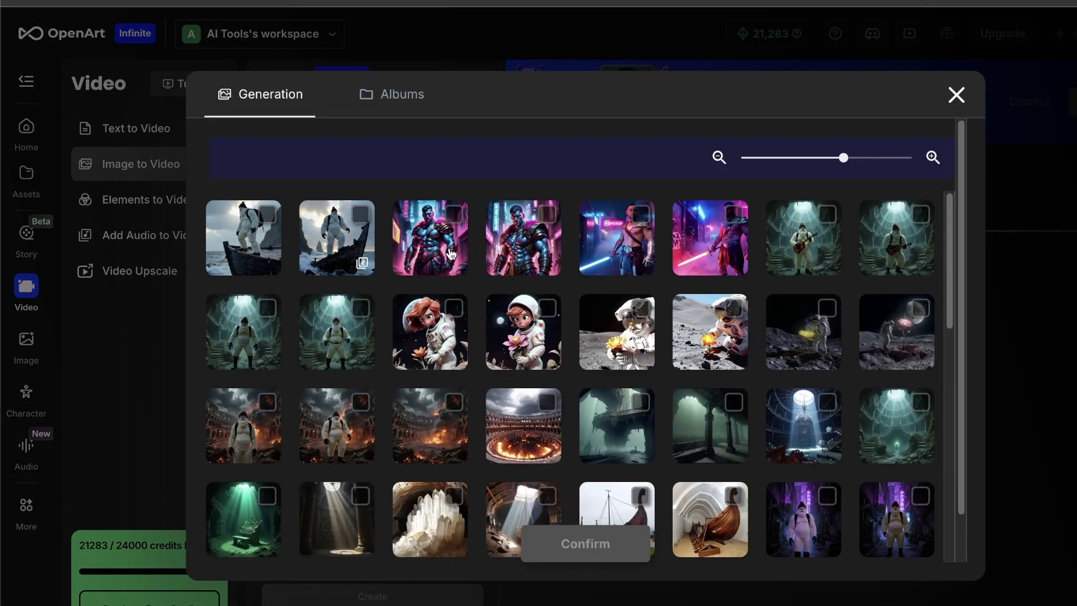
pyautogui.click(703, 254)
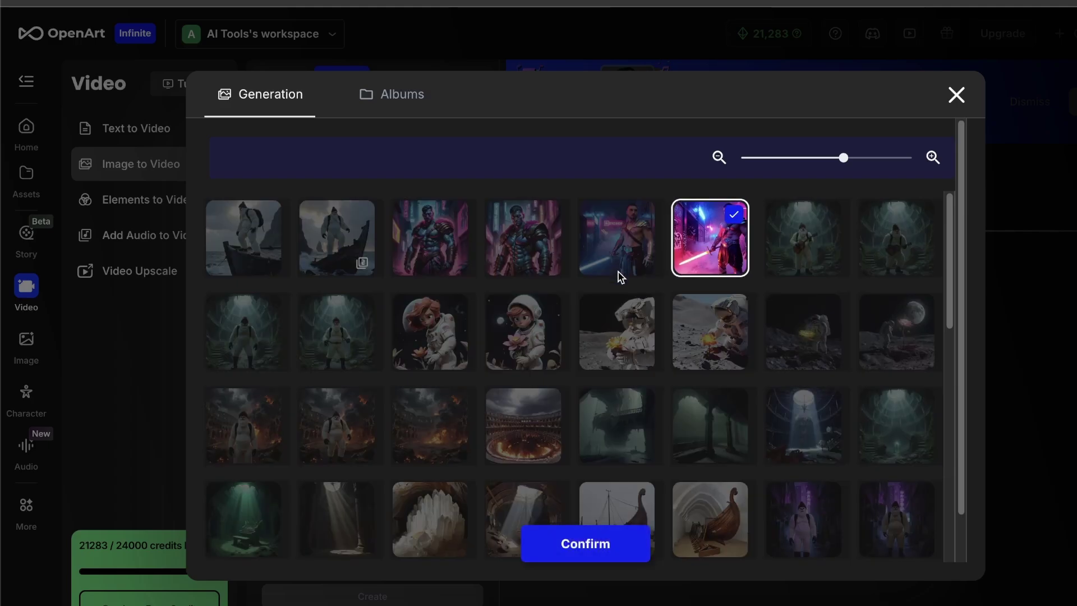
pyautogui.click(604, 546)
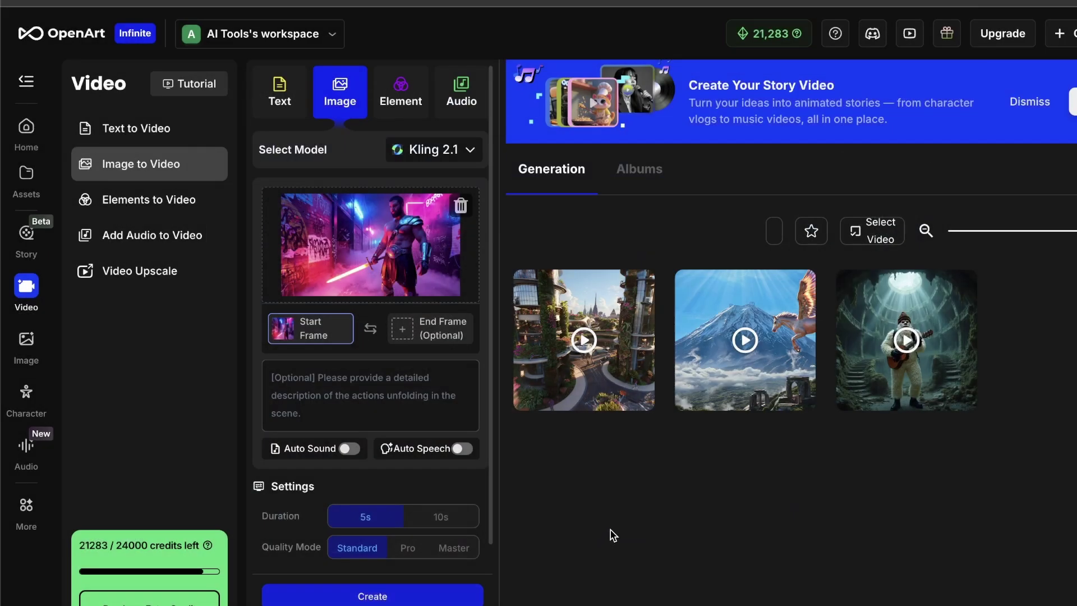
# - Prompt 'the gladiator draws his glowing sword, neon lights flicker…' and set quality to Pro
pyautogui.click(370, 382)
pyautogui.write('the gladiato')
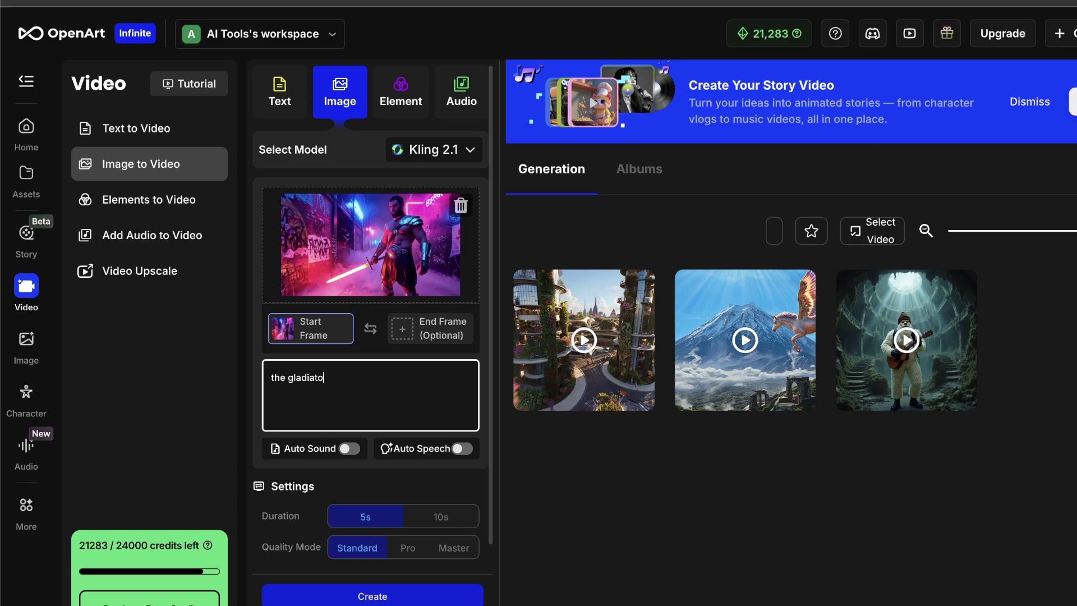
pyautogui.write('r draws his glowing sword, neon lights flicker and reflect off wet pavement, rain drops fall gently, atmospheric cyberpunk mood')
pyautogui.scroll(1, 396, 398)
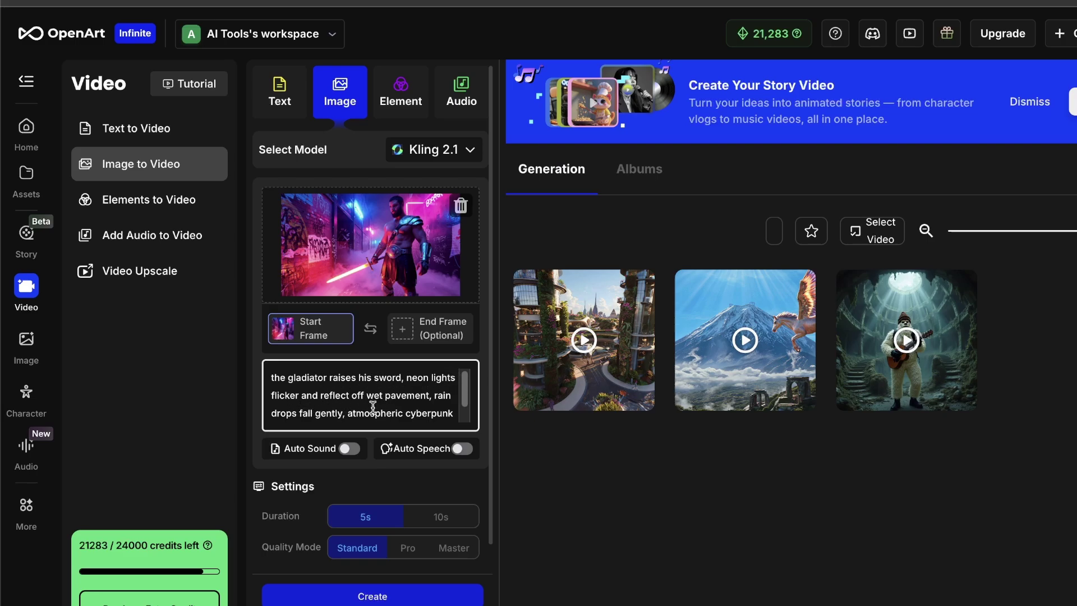
pyautogui.scroll(-1, 375, 411)
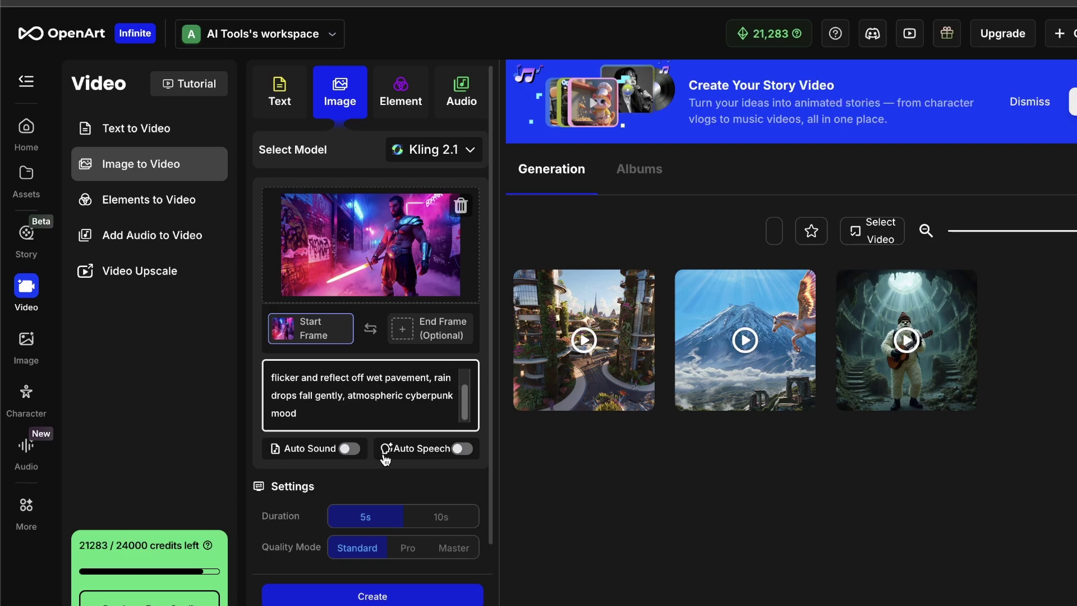
pyautogui.click(414, 551)
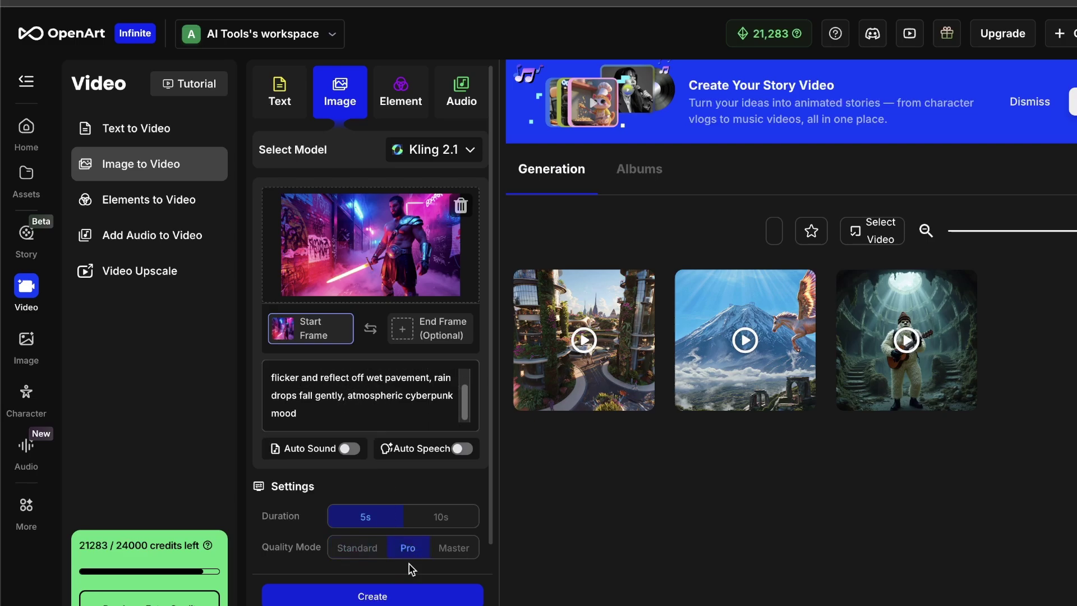
# - Generate the gladiator video, then go to the Character page listing Bigfoot and Techno Monk
pyautogui.click(416, 596)
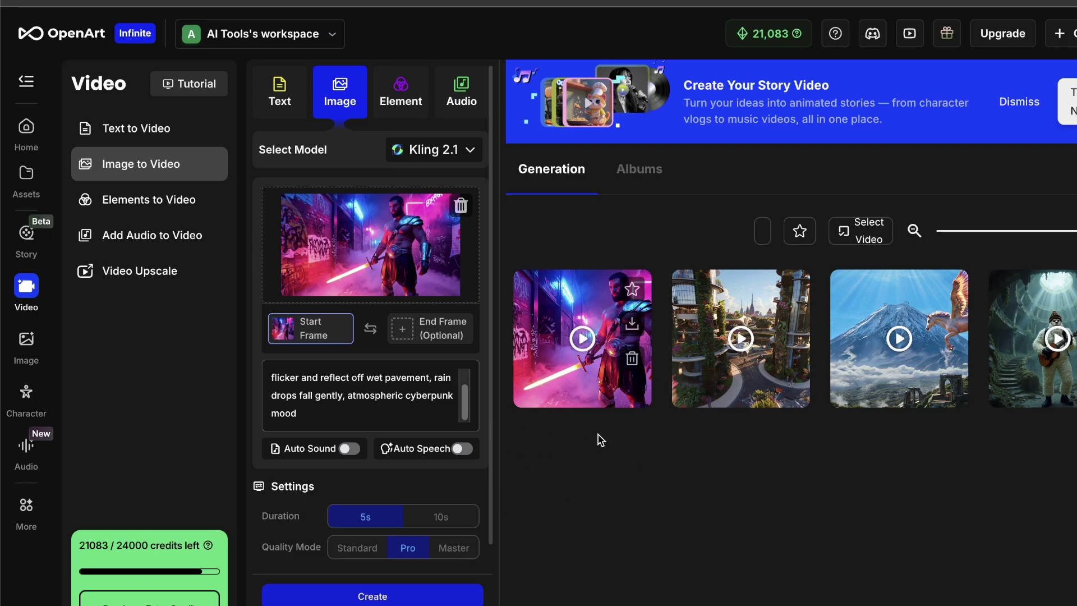
pyautogui.click(27, 393)
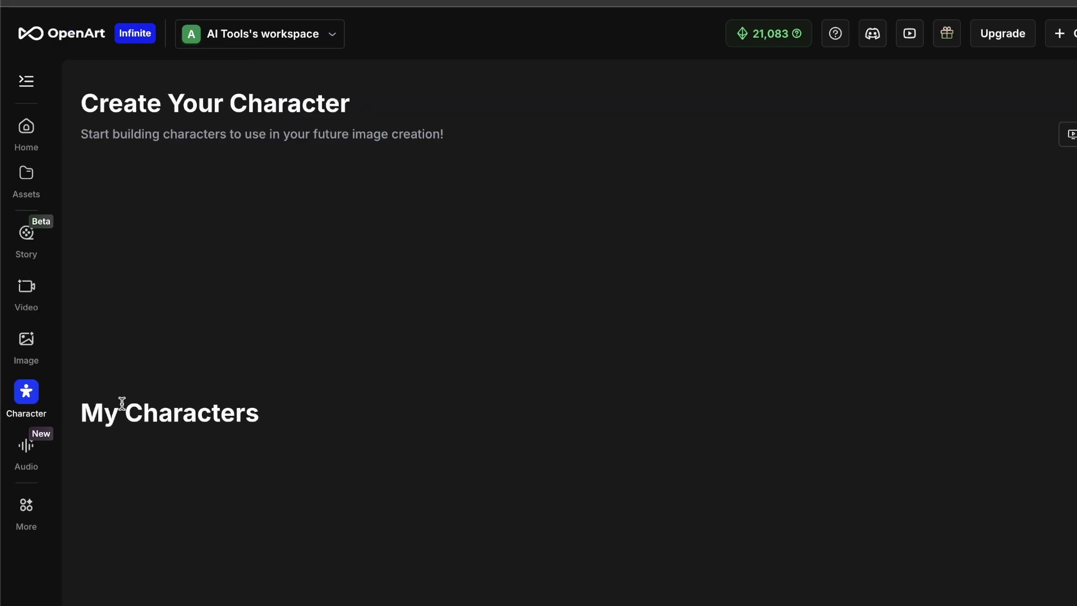
# - Paste the close-up headshot portrait prompt into the Bigfoot character's Prompt & Reference settings
pyautogui.click(544, 296)
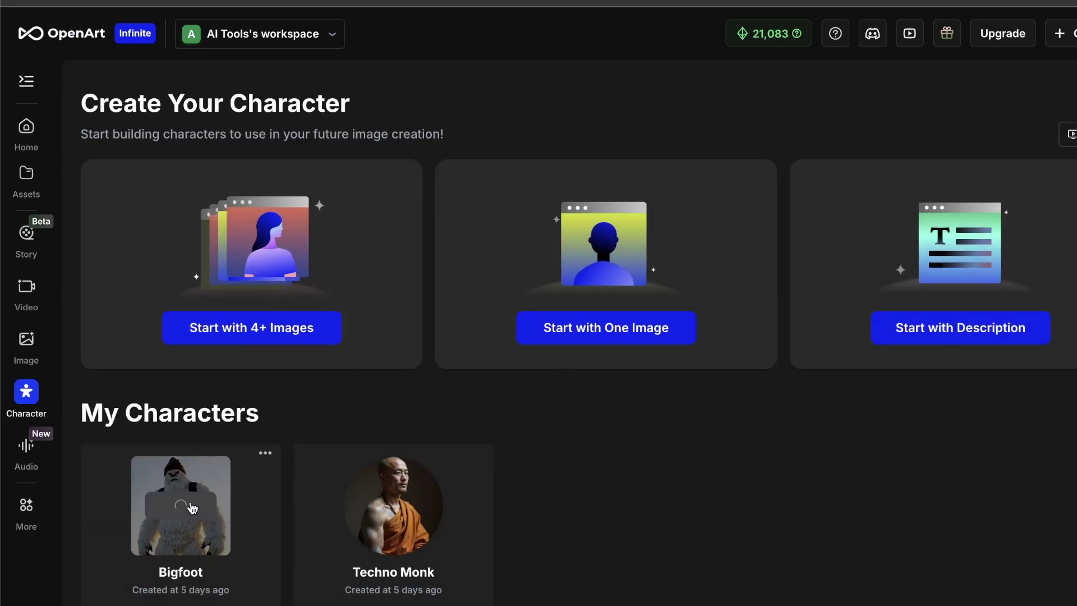
pyautogui.click(350, 197)
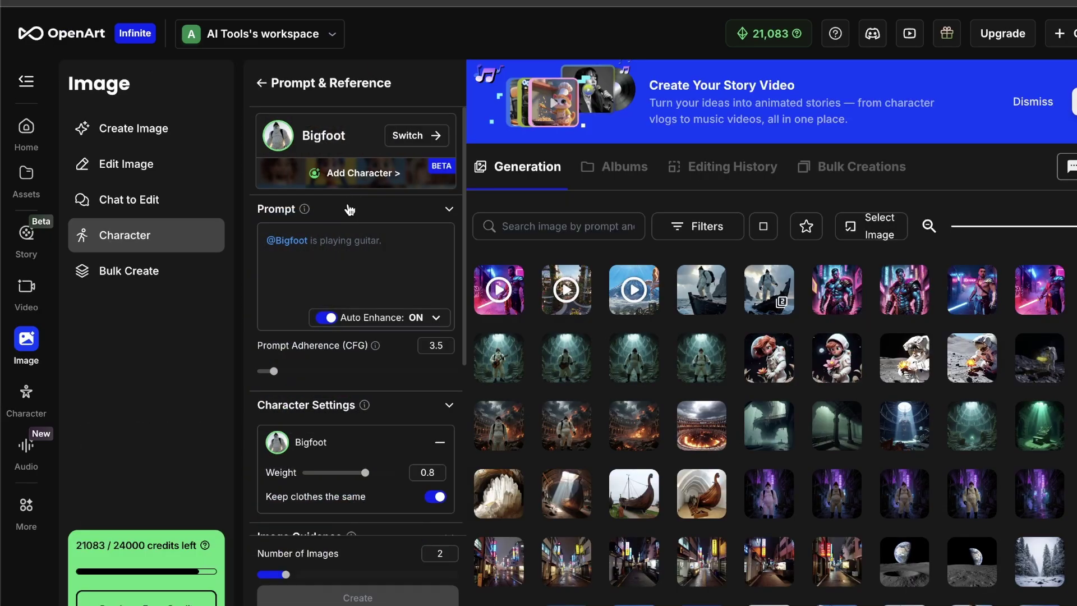
pyautogui.click(359, 254)
pyautogui.write('close up portrait, looking directly at camera, professional headshot, good lighting, detailed facial features')
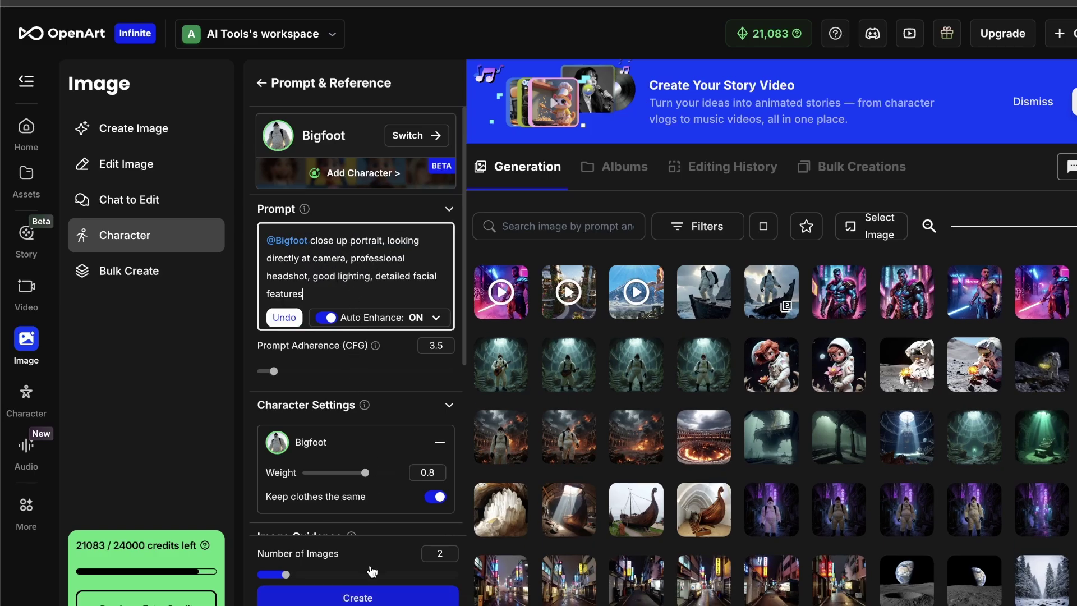
# - Generate two Bigfoot headshot portraits and view them in the viewer
pyautogui.scroll(-5, 375, 503)
pyautogui.scroll(5, 371, 507)
pyautogui.click(384, 598)
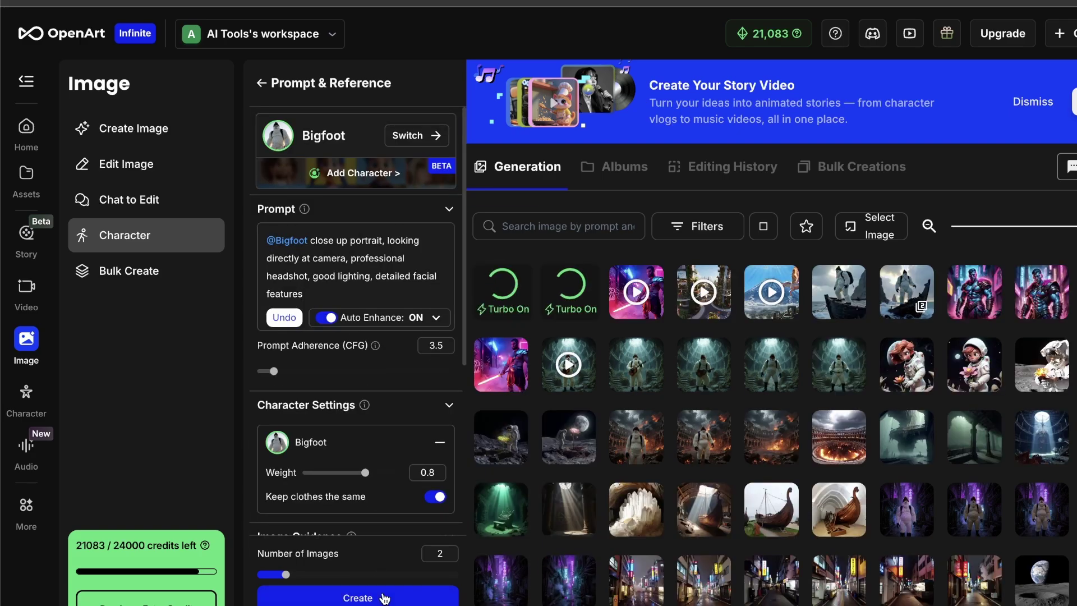
pyautogui.click(503, 292)
pyautogui.click(676, 347)
# - Send the other Bigfoot portrait to Image to Video, choosing the Veo3 model and focusing the description
pyautogui.click(676, 346)
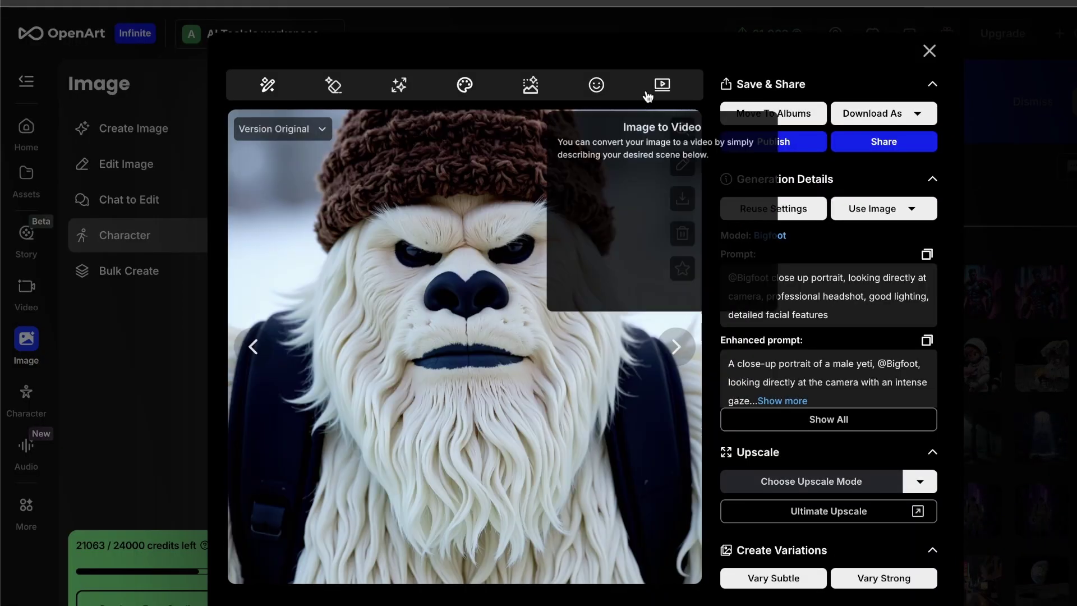
pyautogui.click(662, 86)
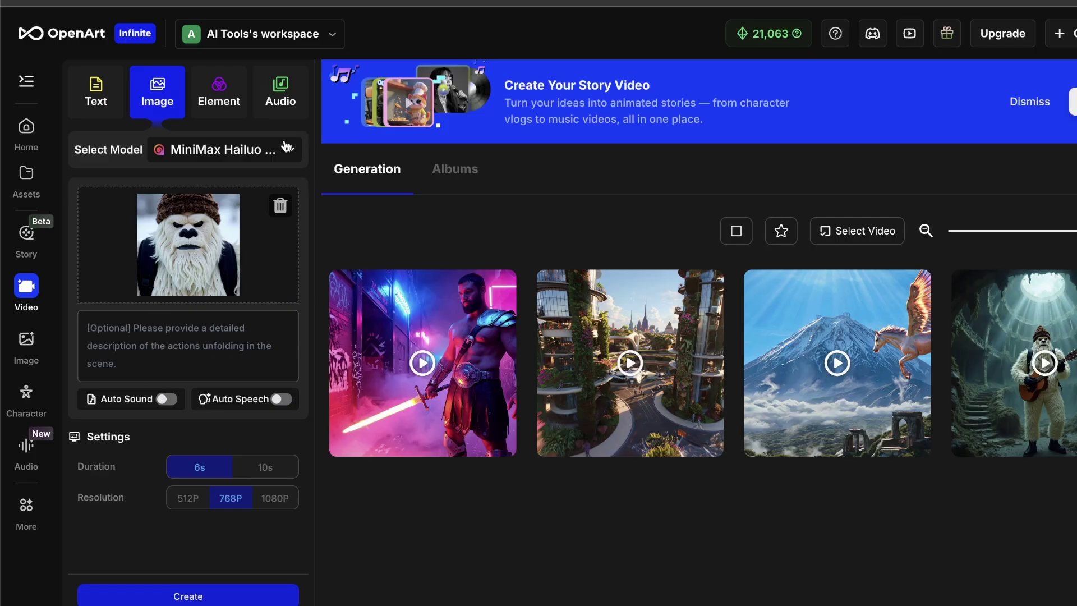
pyautogui.click(235, 148)
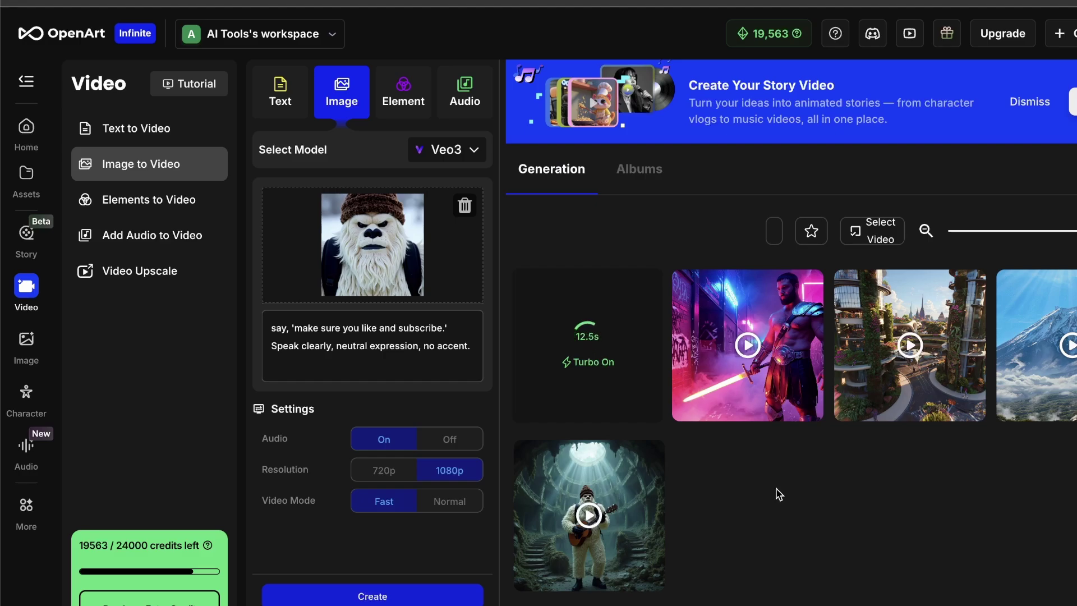
pyautogui.click(413, 344)
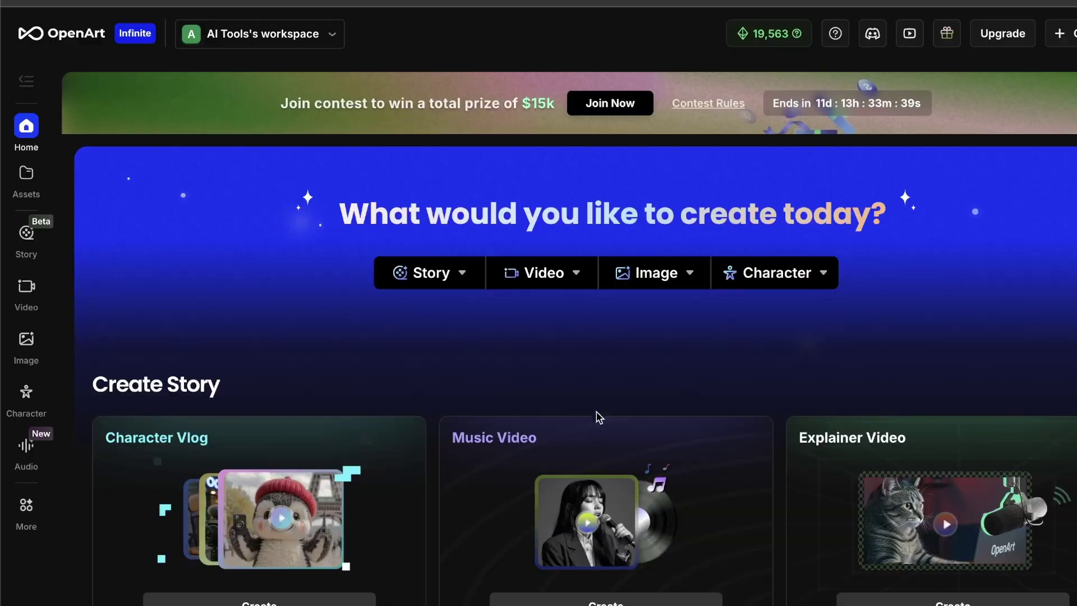
pyautogui.scroll(-3, 624, 372)
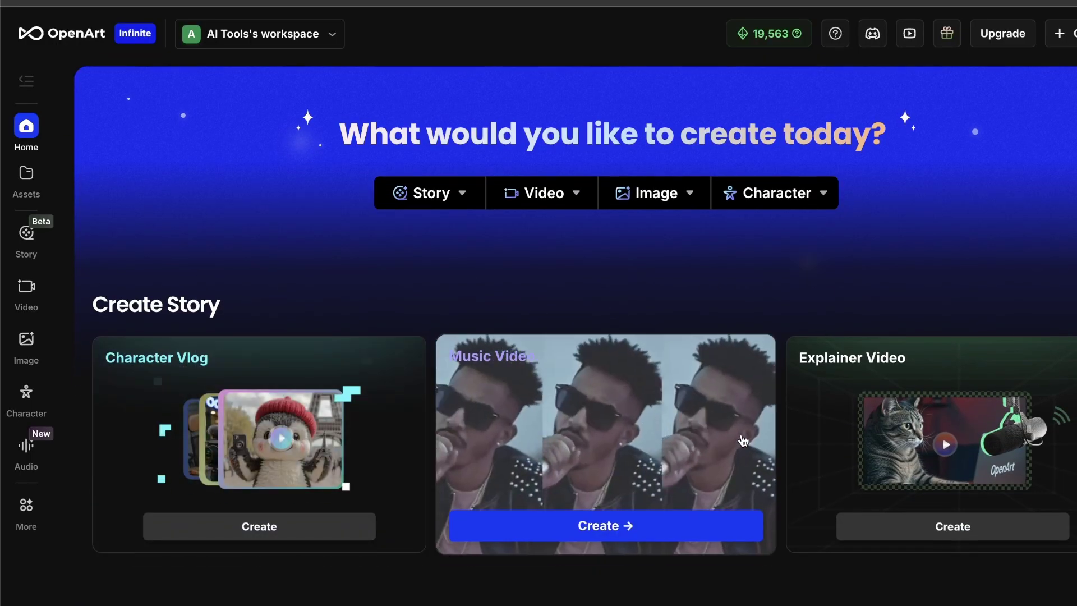
pyautogui.scroll(-10, 695, 476)
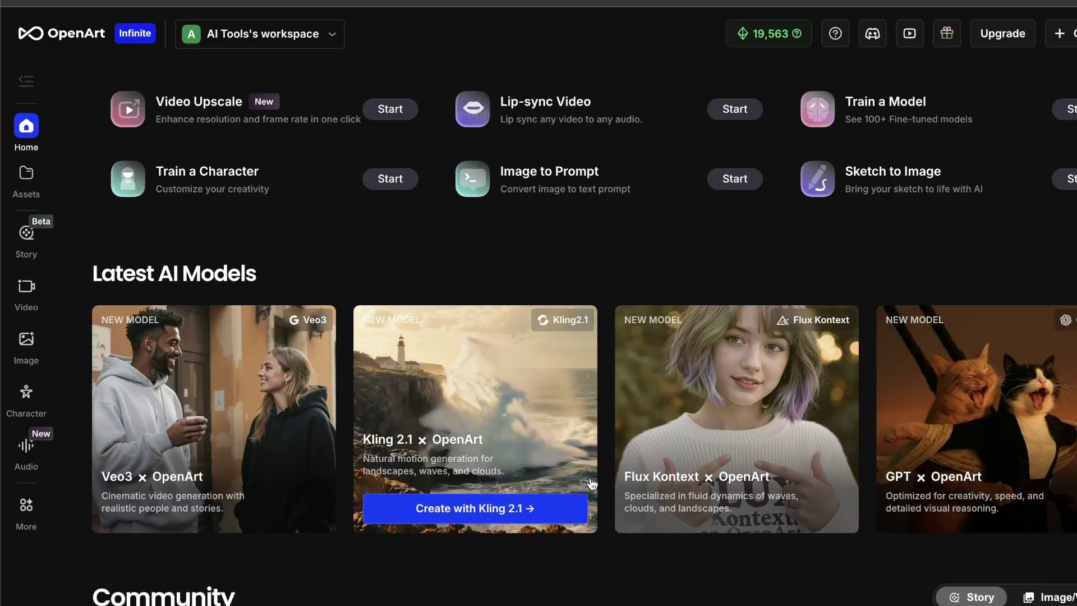
pyautogui.scroll(-2, 594, 483)
pyautogui.scroll(1, 692, 379)
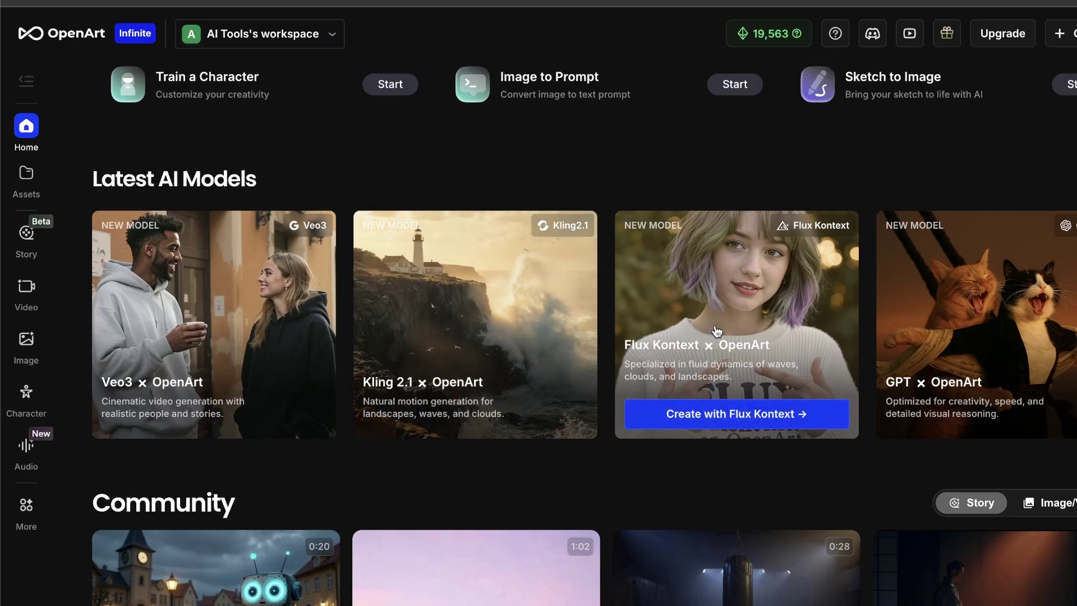
pyautogui.scroll(-5, 977, 323)
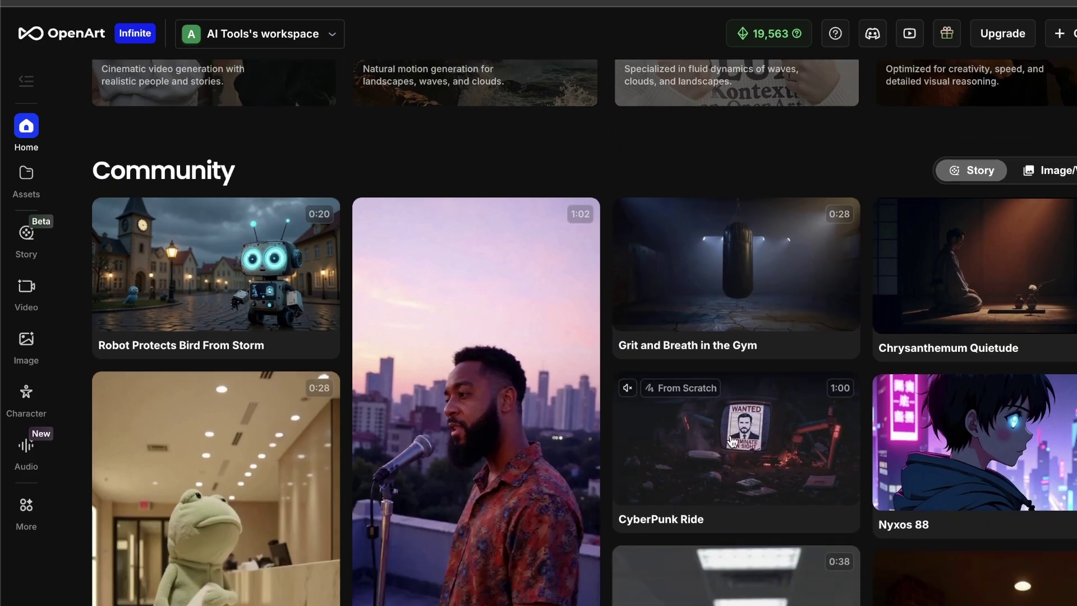
pyautogui.scroll(-3, 926, 434)
pyautogui.scroll(-2, 948, 433)
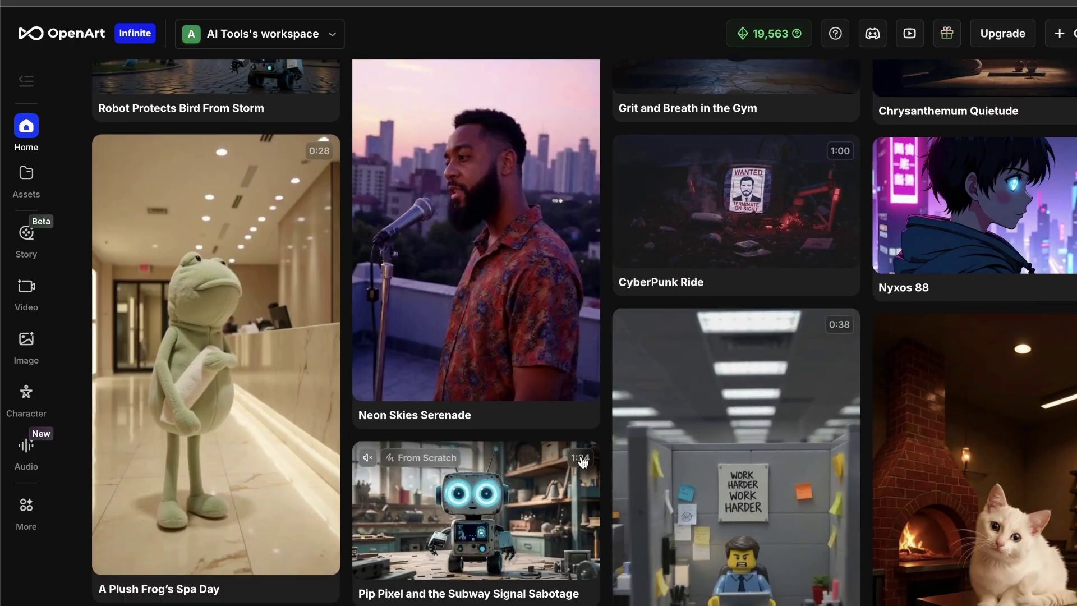
pyautogui.scroll(-2, 412, 508)
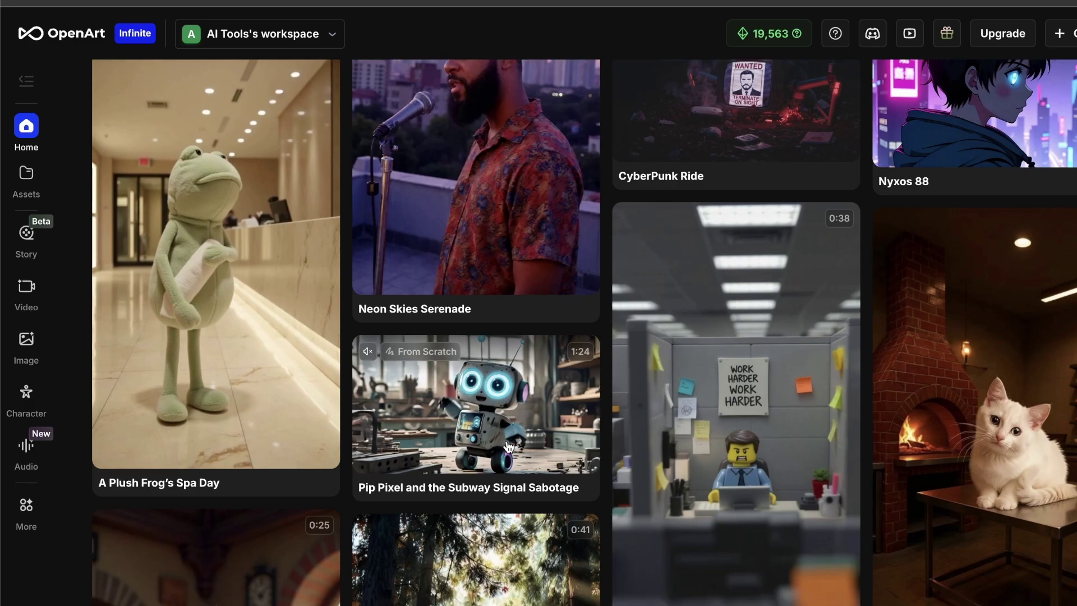
pyautogui.scroll(-2, 734, 431)
pyautogui.scroll(-2, 734, 431)
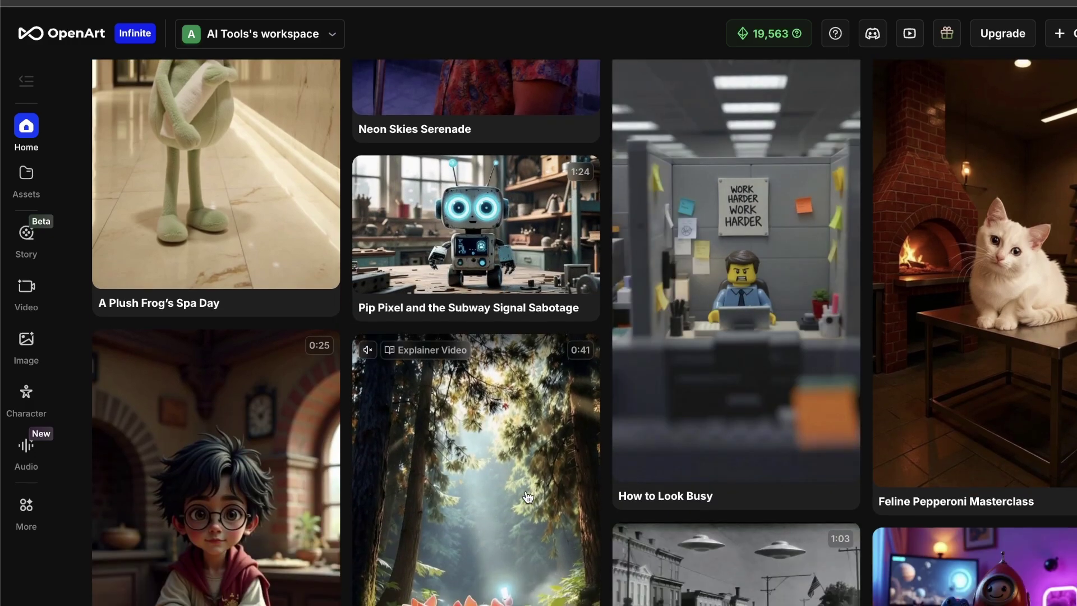
pyautogui.scroll(-2, 471, 500)
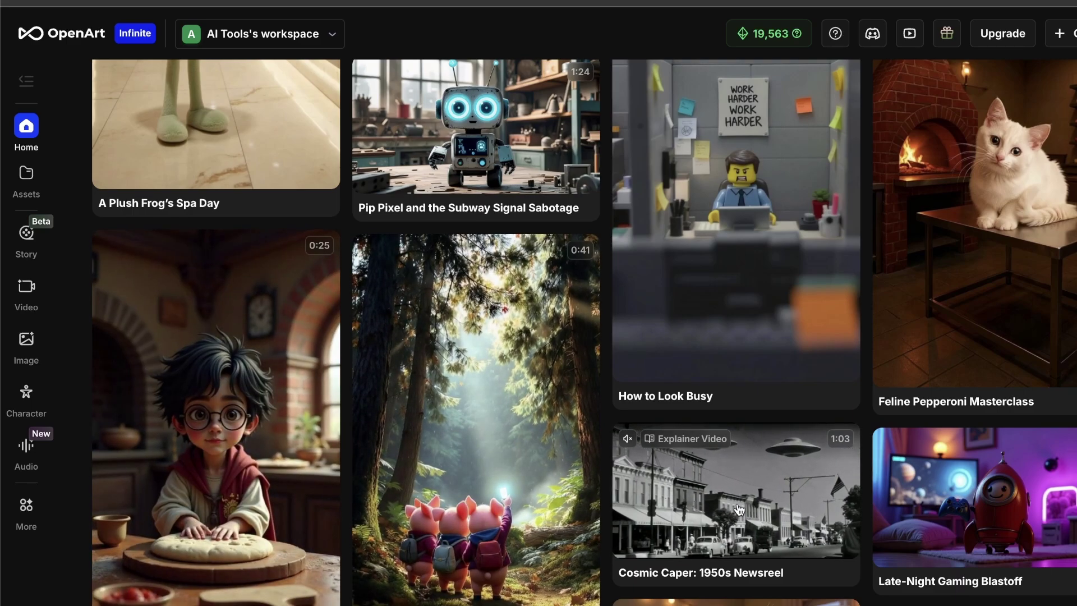
pyautogui.scroll(-3, 754, 512)
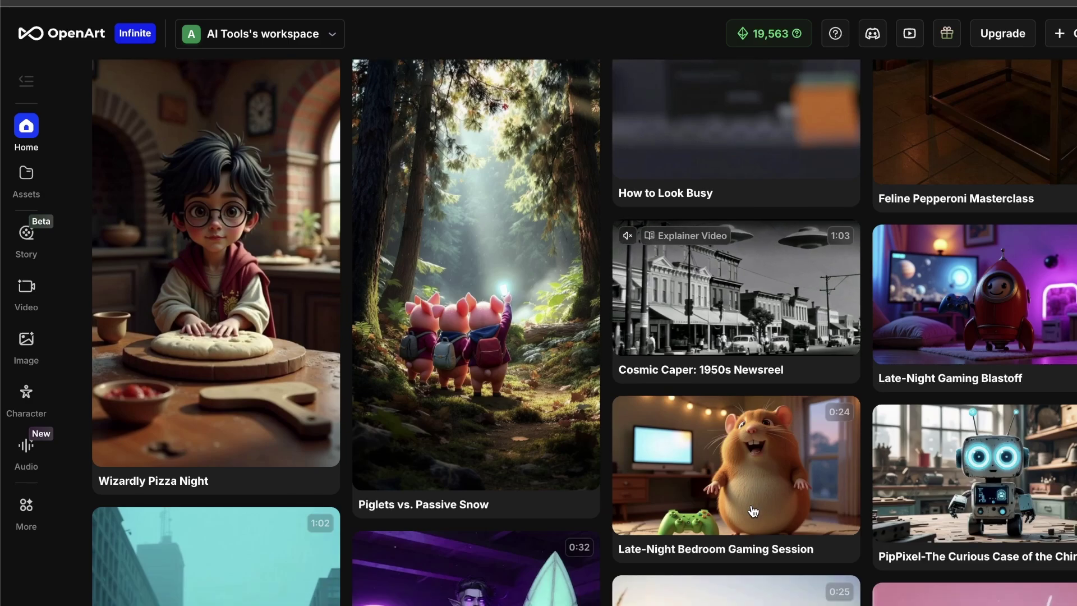